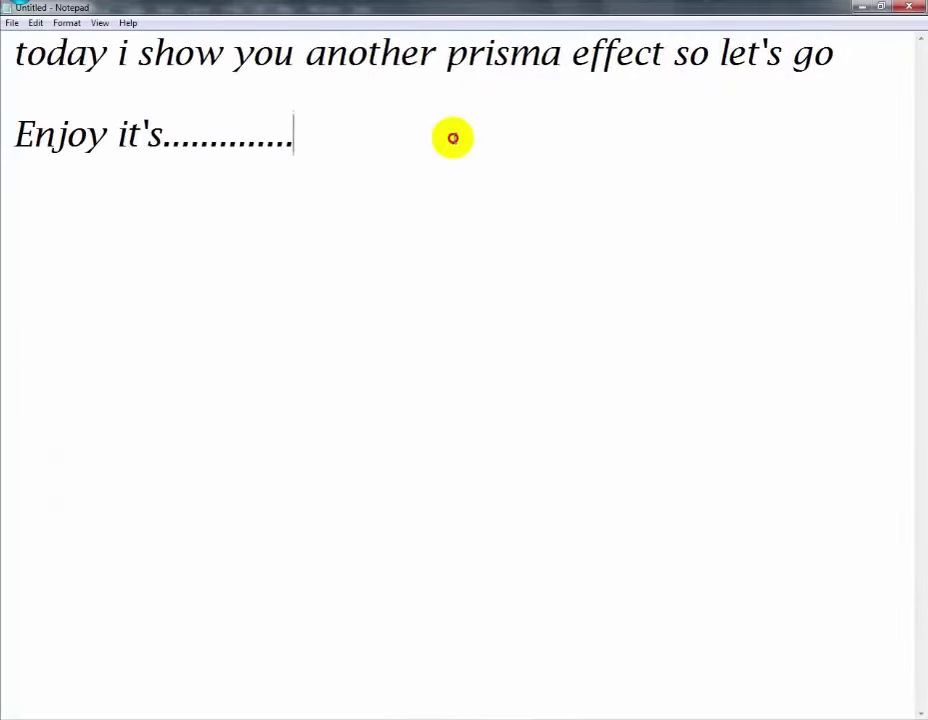
Step: Insert a new first line reading 'Hello friendz' above the prisma-effect intro
left_click_drag(452, 138, 4, 72)
left_click(18, 75)
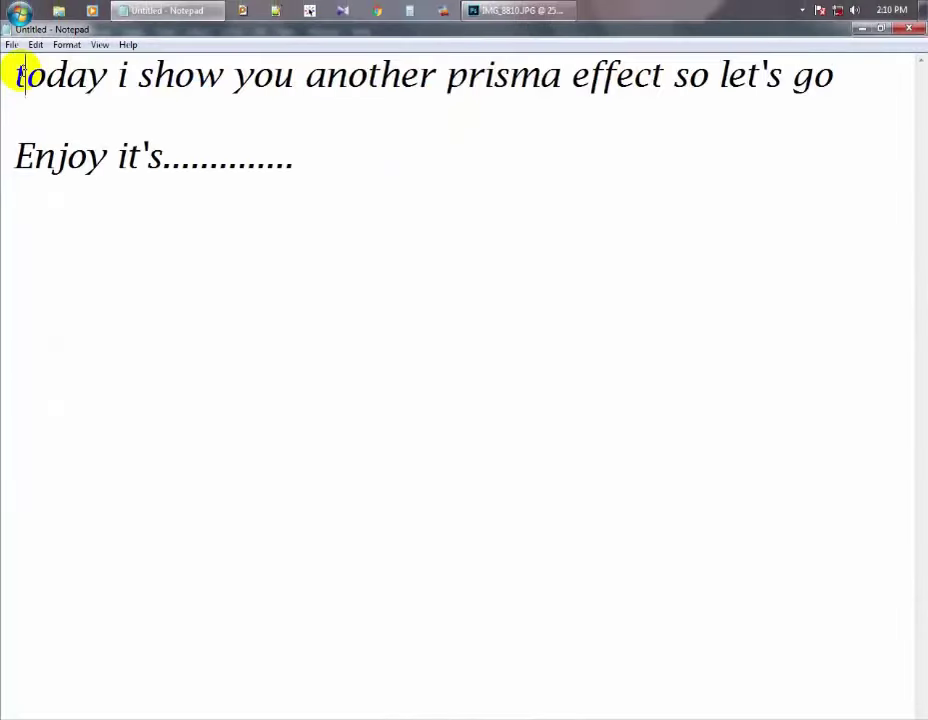
key("Return")
left_click(43, 79)
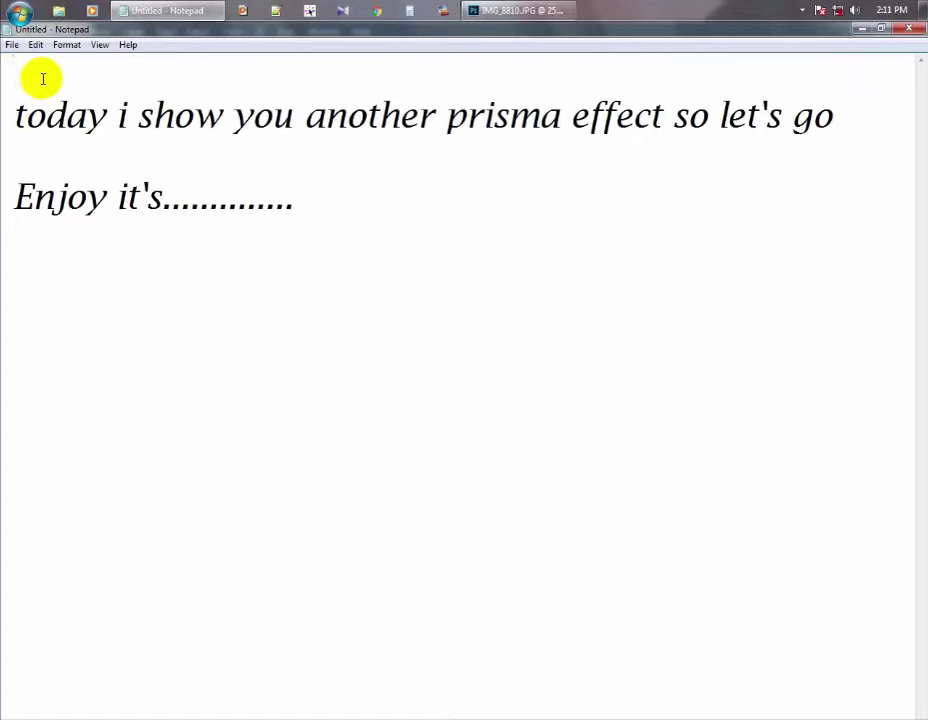
type("Helo ")
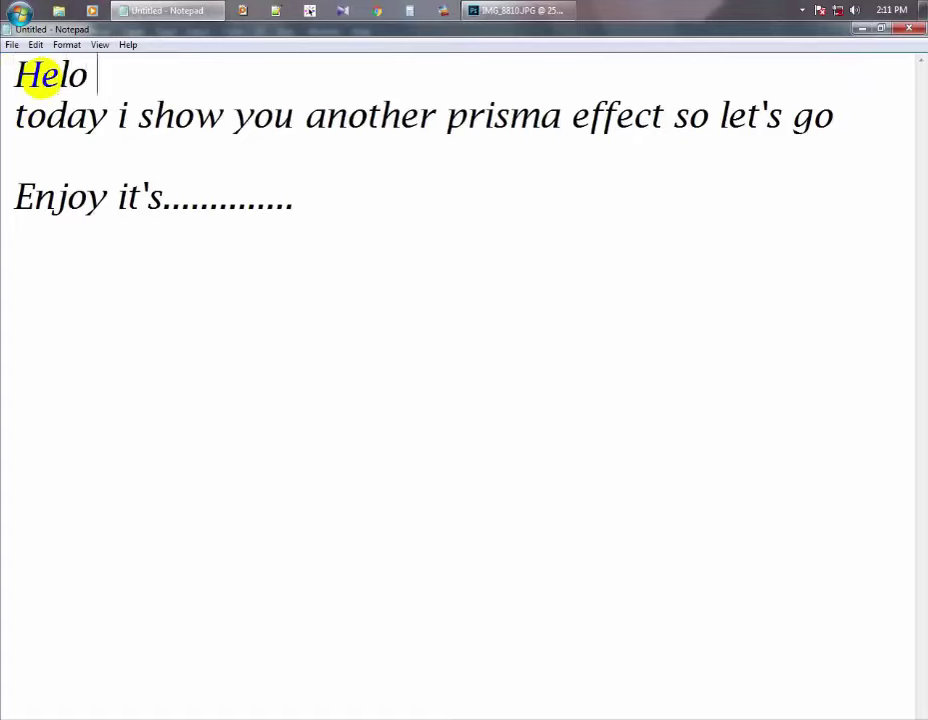
type("fri")
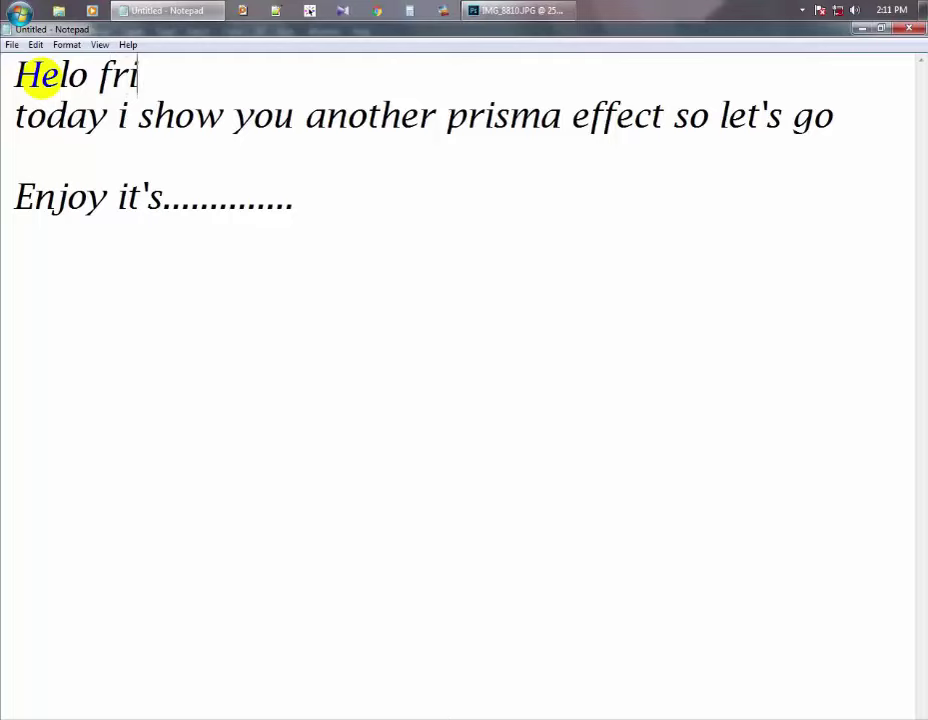
type("endz")
Step: Tidy the blank line under the greeting and select all the note text
key("Return")
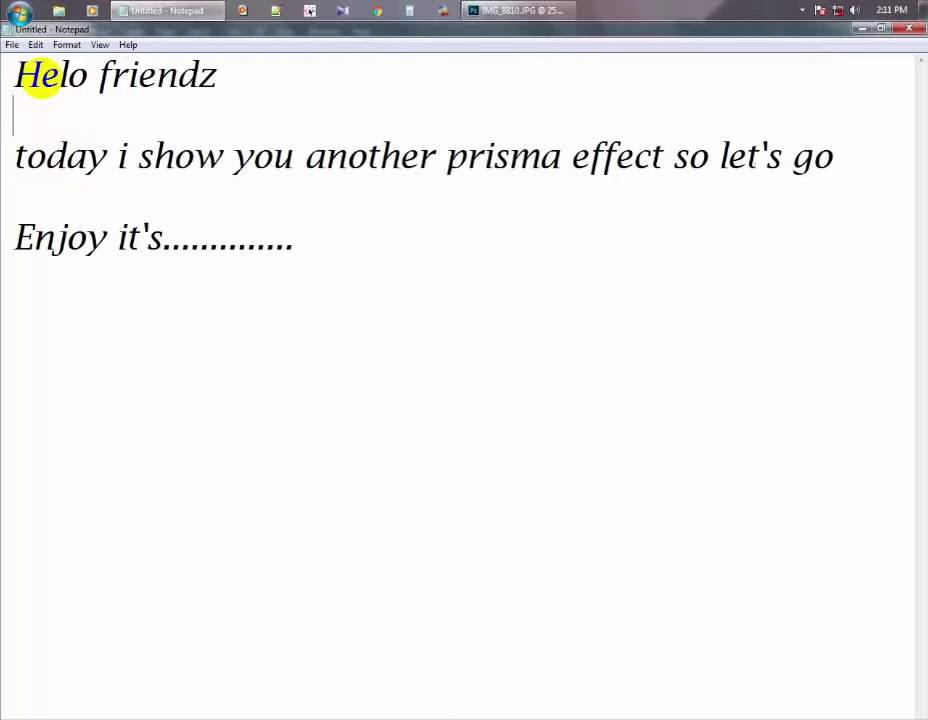
key("Return")
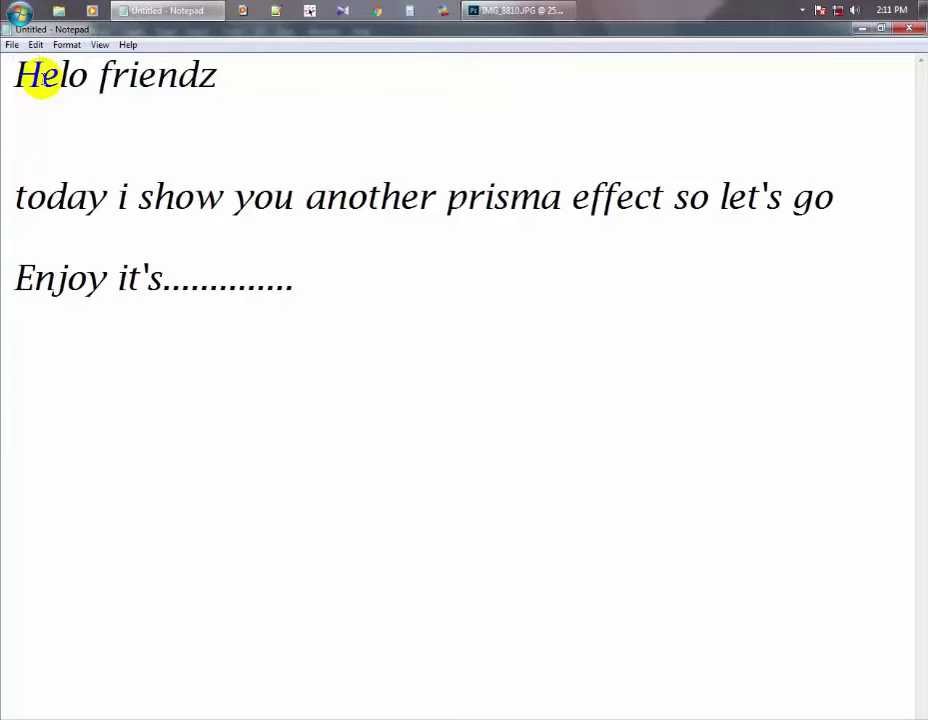
type("l")
key("BackSpace")
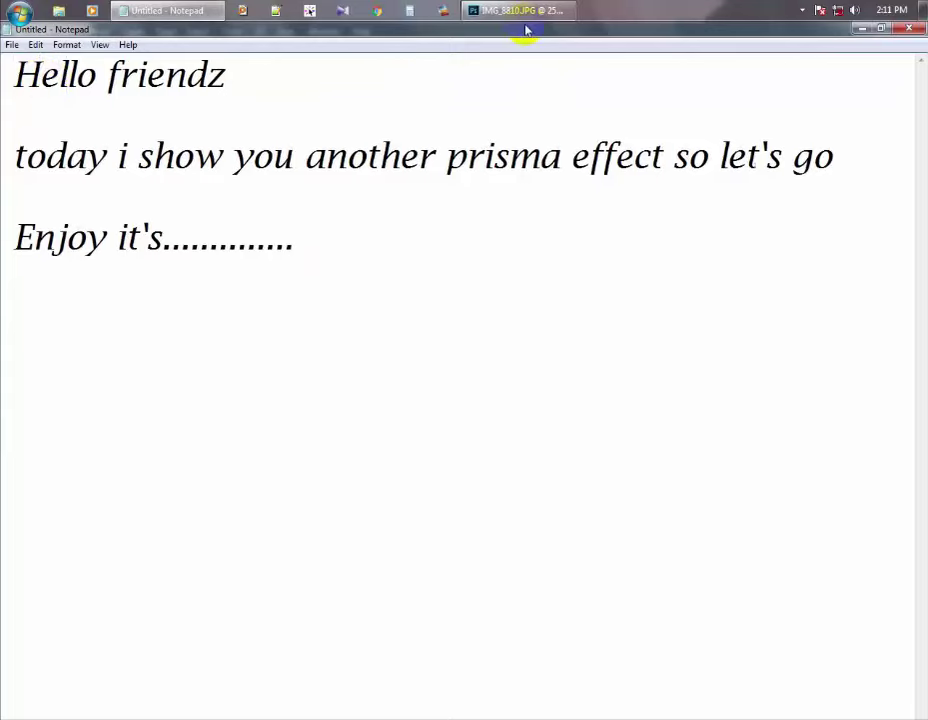
key("ctrl+a")
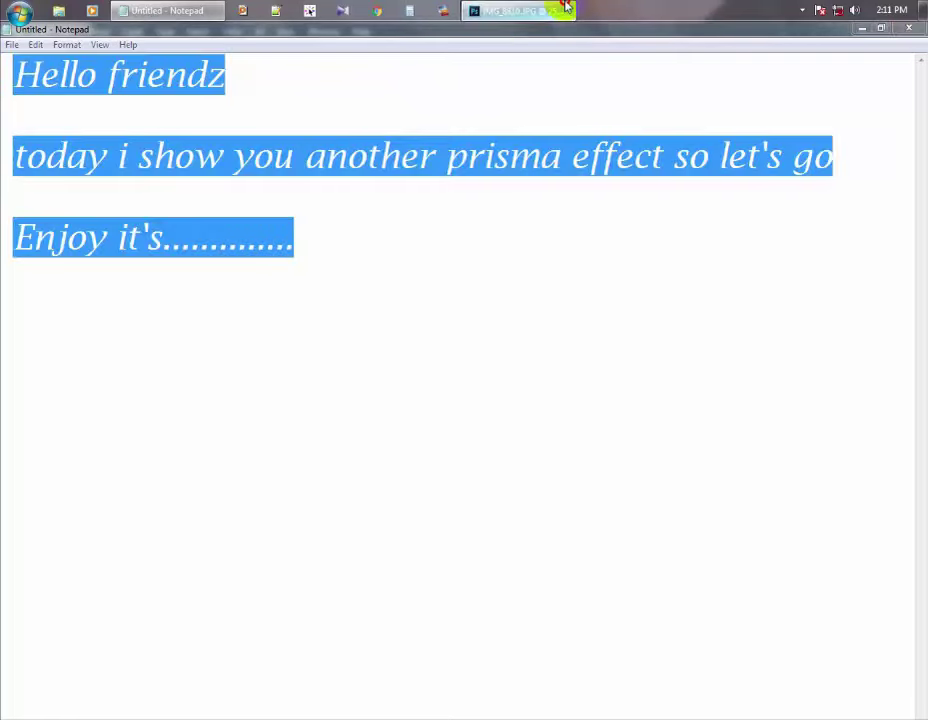
left_click(563, 9)
Step: Unlock the Background layer, converting it into Layer 0
left_click(869, 373)
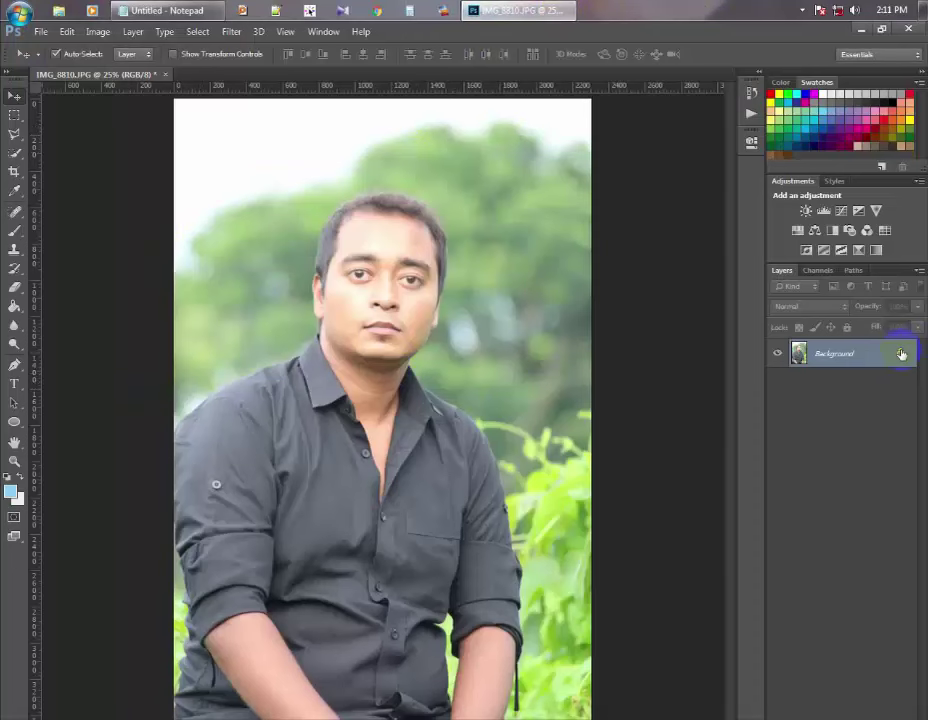
double_click(901, 353)
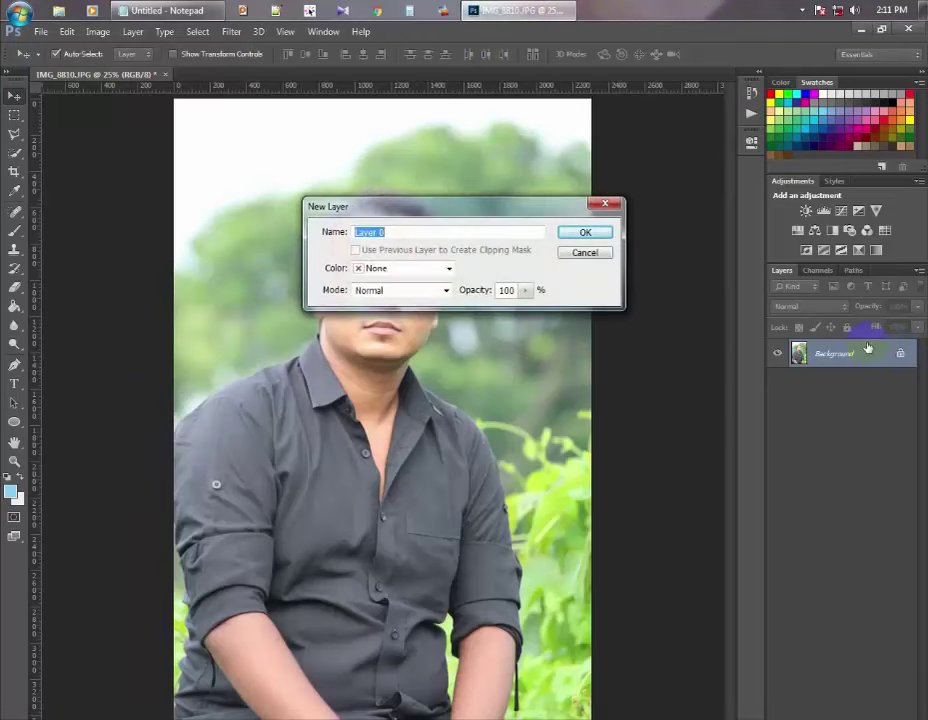
left_click(585, 232)
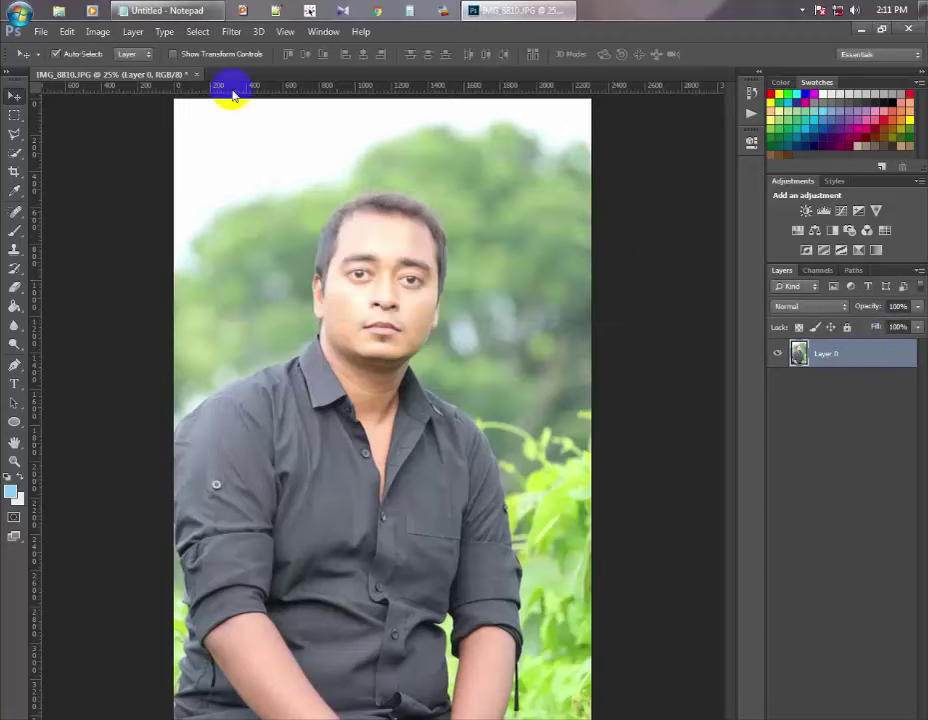
left_click(231, 31)
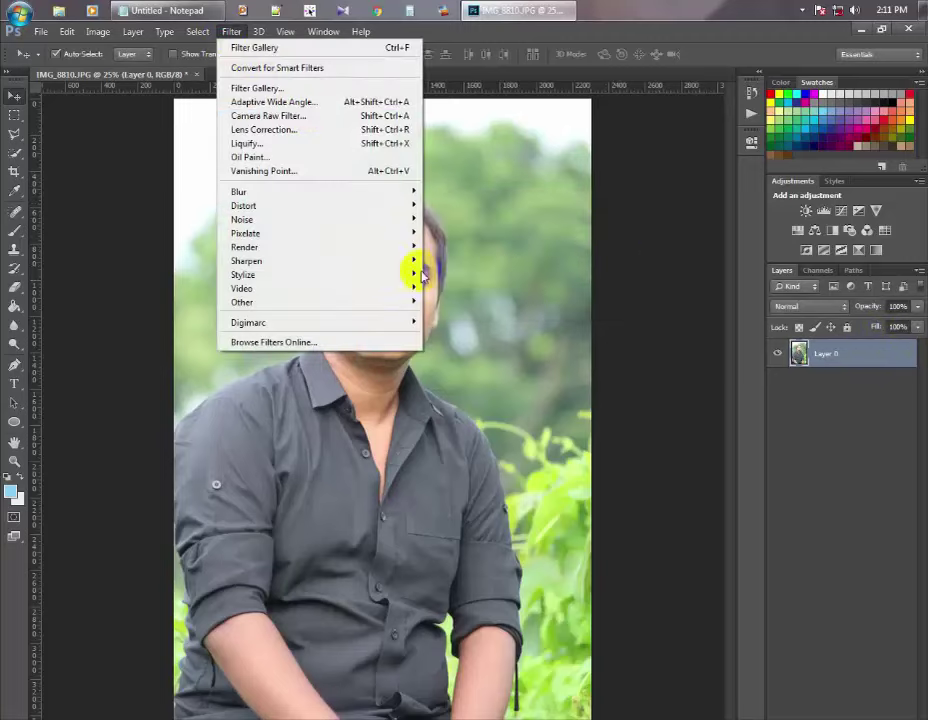
left_click(525, 288)
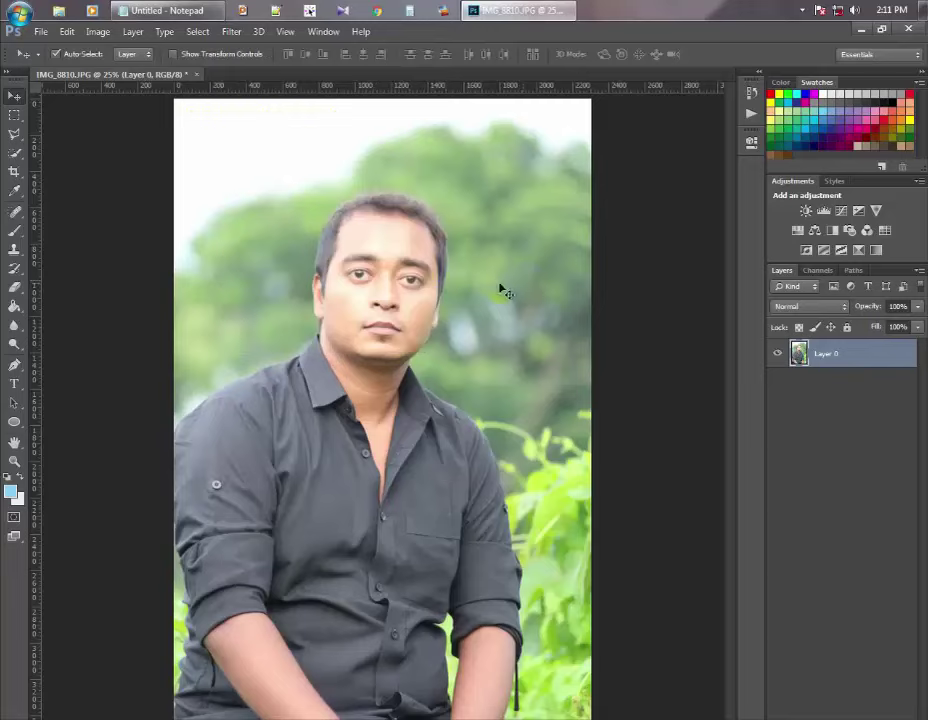
Step: Apply Levels to the portrait with input levels 15, 1.00 and 244
left_click(97, 31)
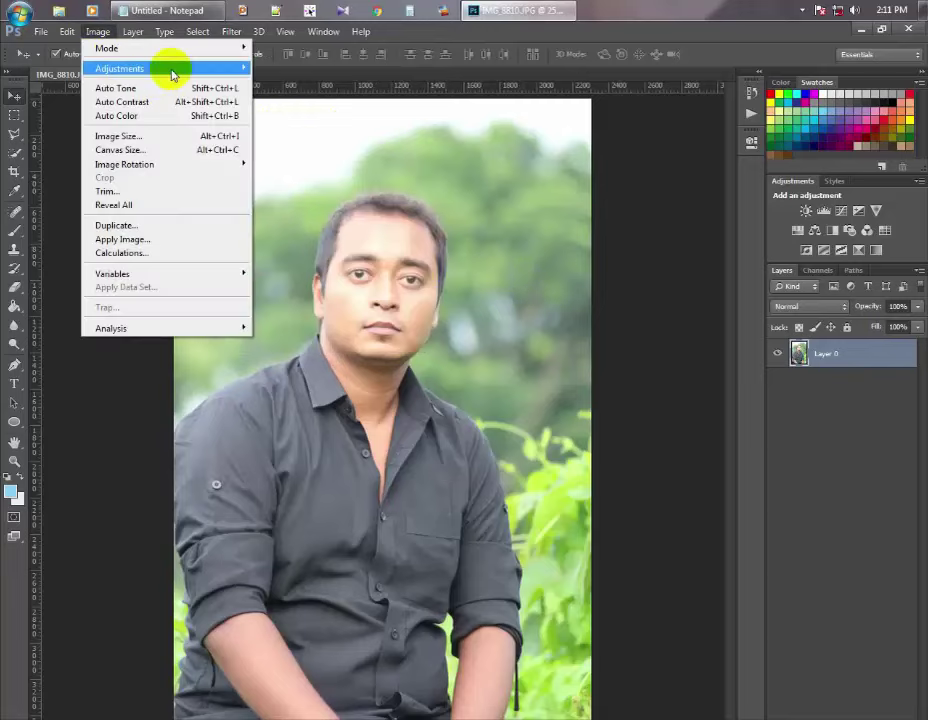
mouse_move(120, 68)
left_click(313, 83)
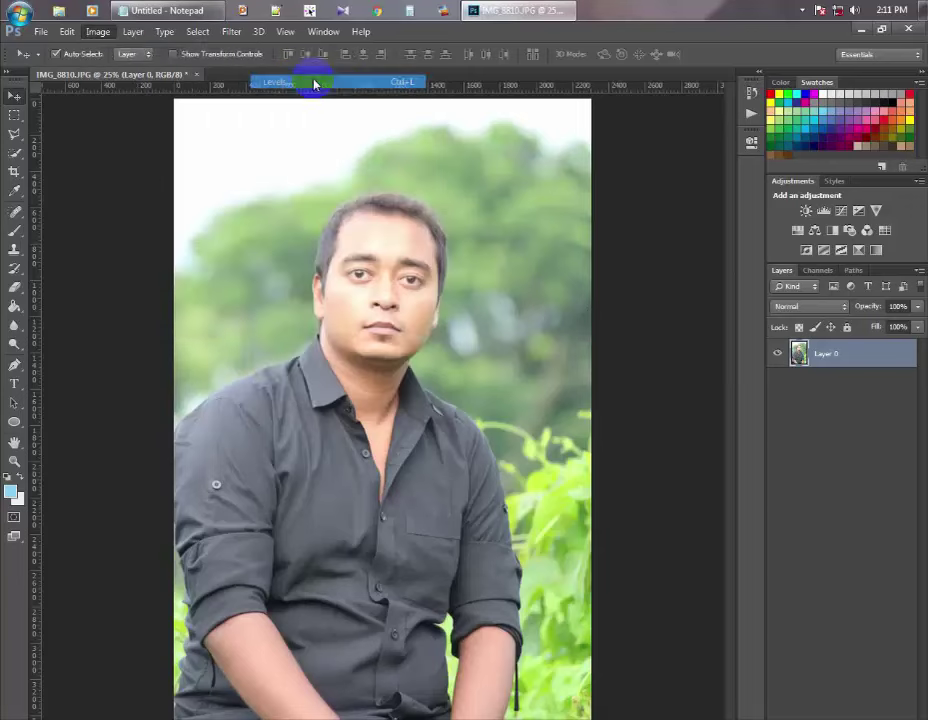
left_click_drag(570, 457, 578, 456)
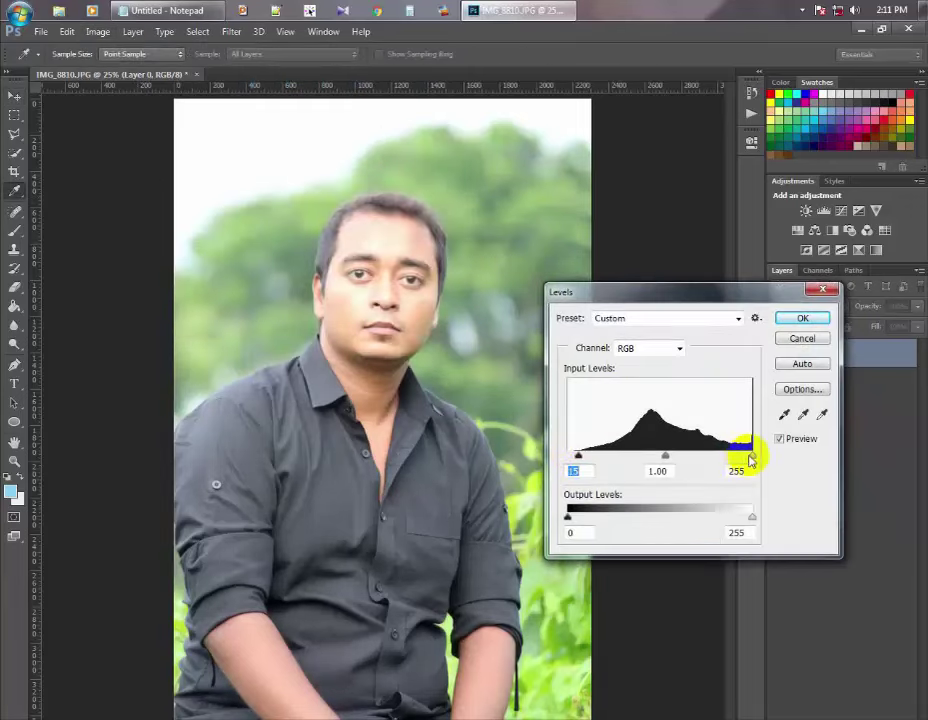
left_click_drag(751, 459, 746, 459)
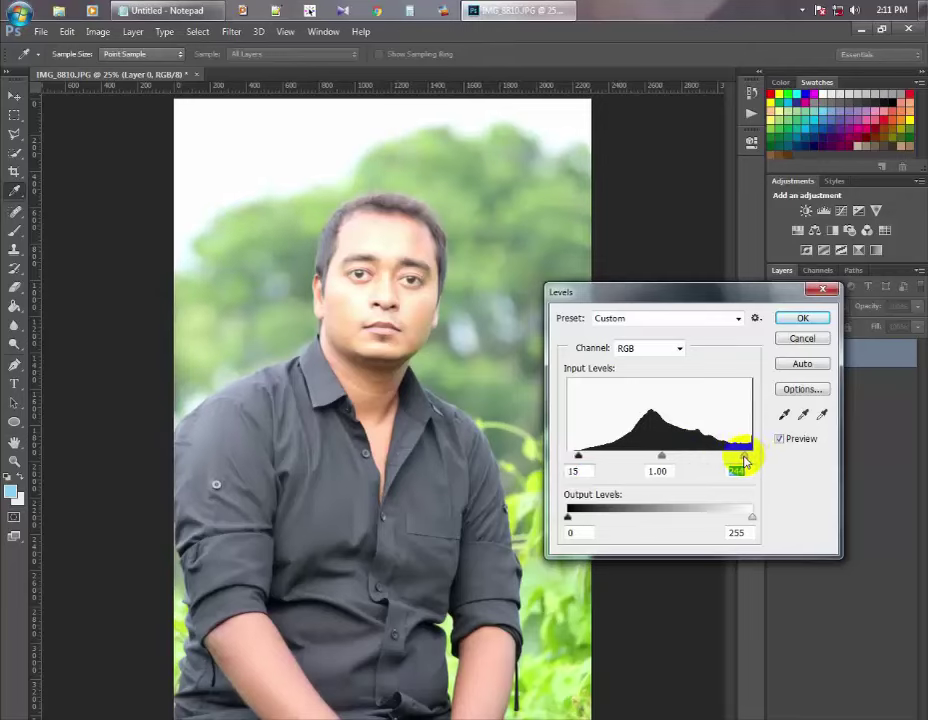
key("Return")
key("v")
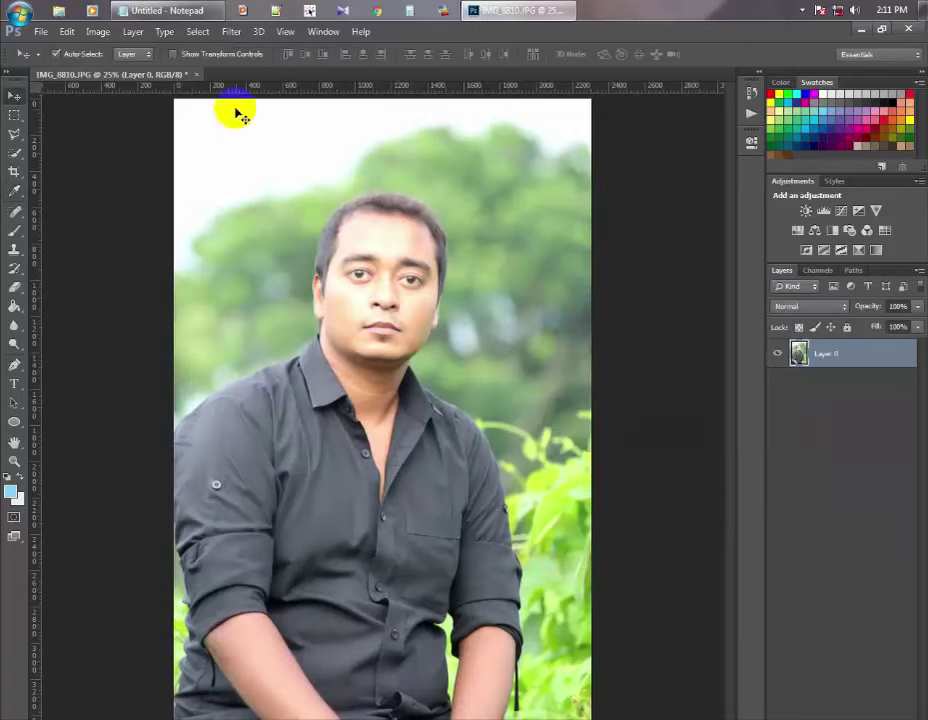
Step: Duplicate Layer 0 into Layer 0 copy, then duplicate that into Layer 0 copy 2
right_click(900, 360)
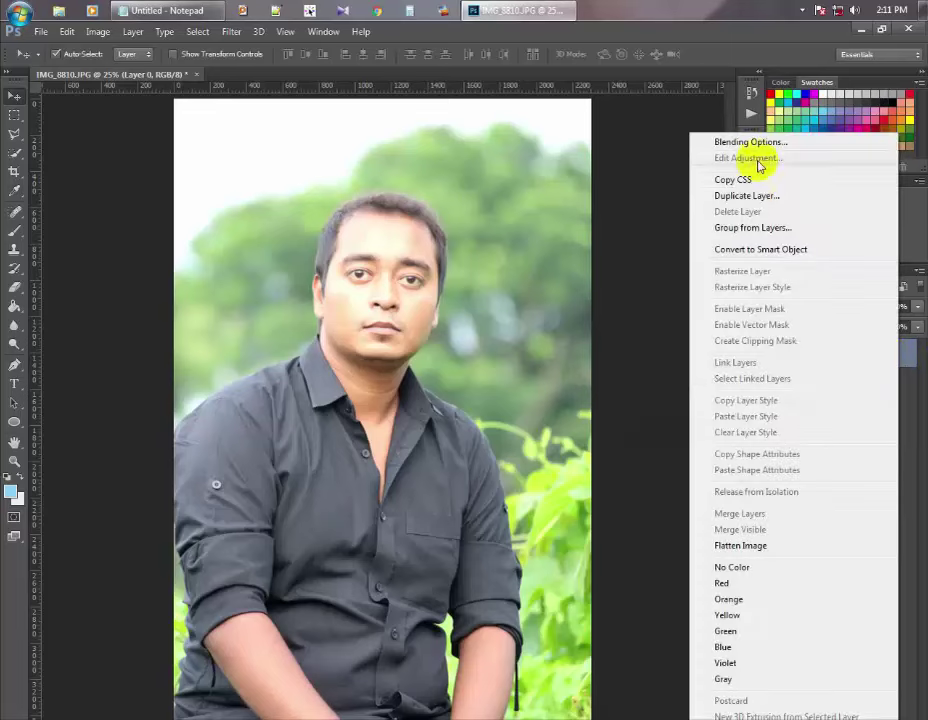
left_click(747, 195)
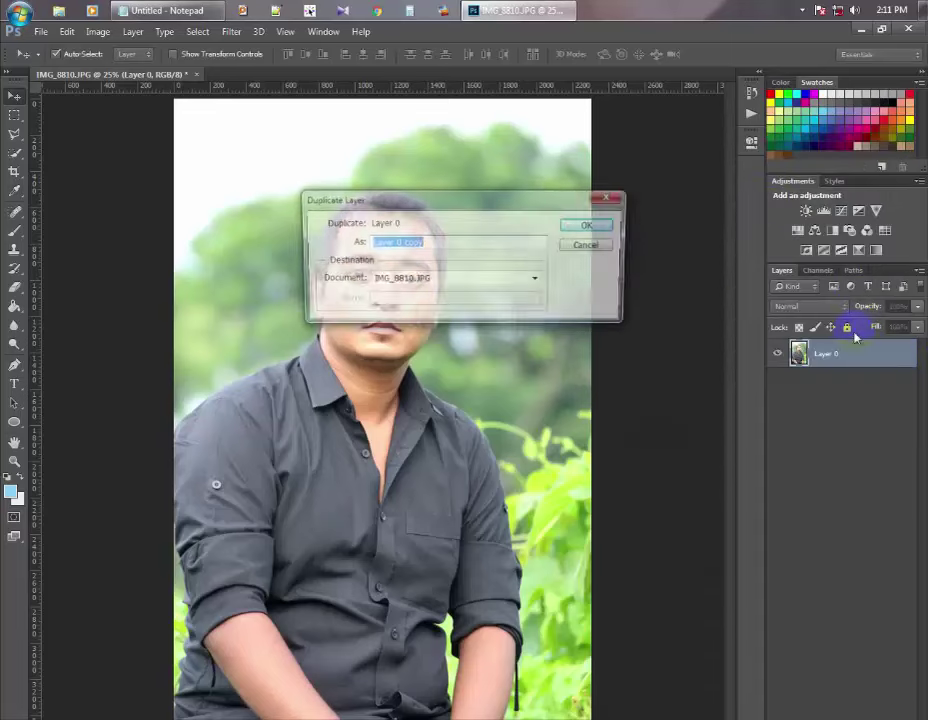
left_click(590, 224)
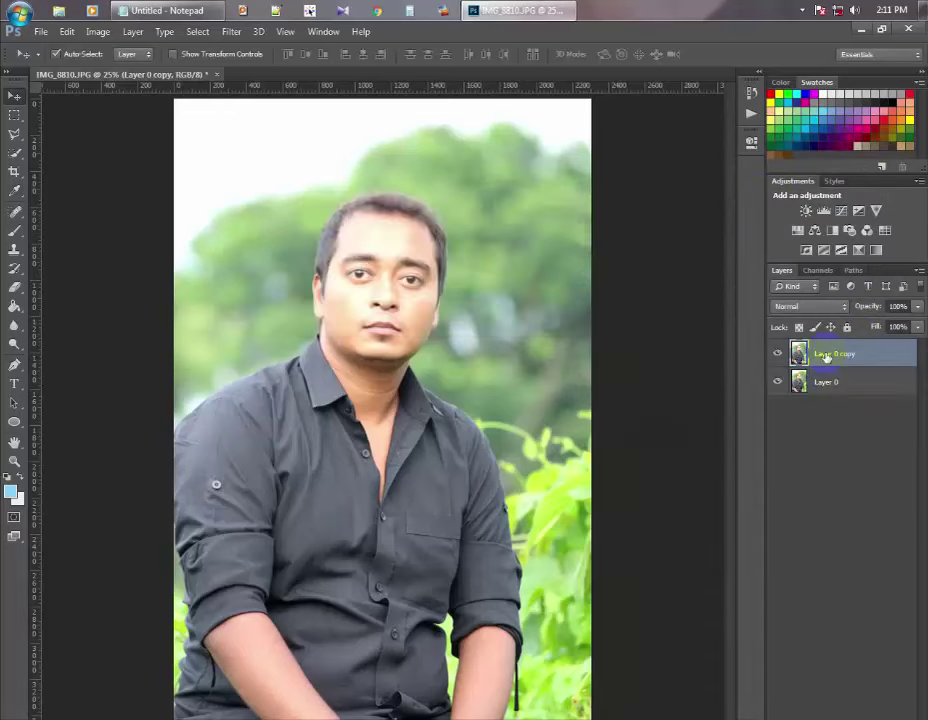
right_click(885, 353)
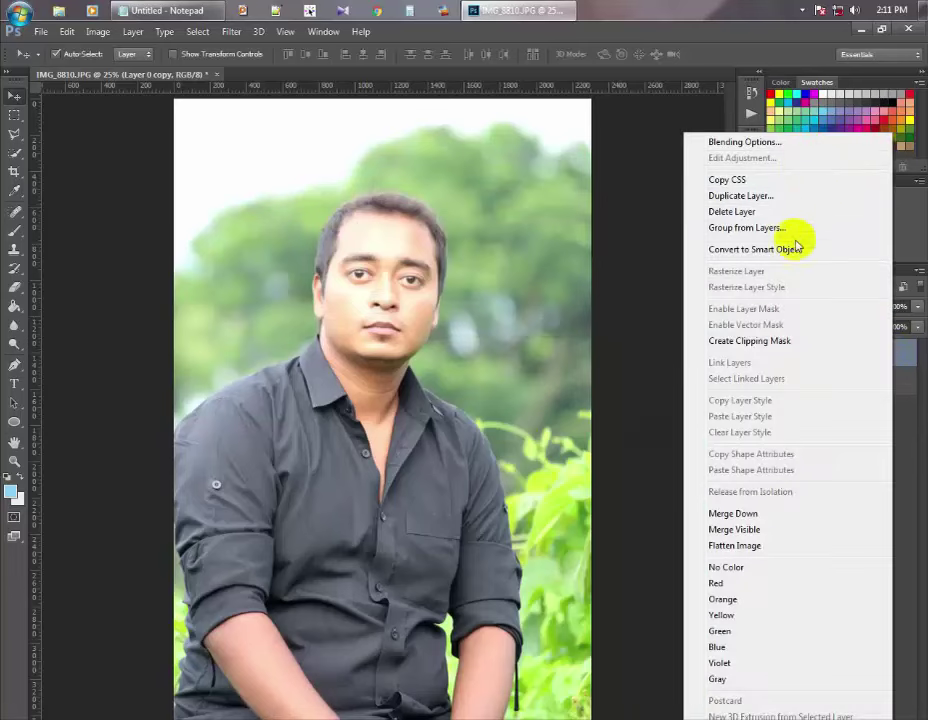
left_click(745, 195)
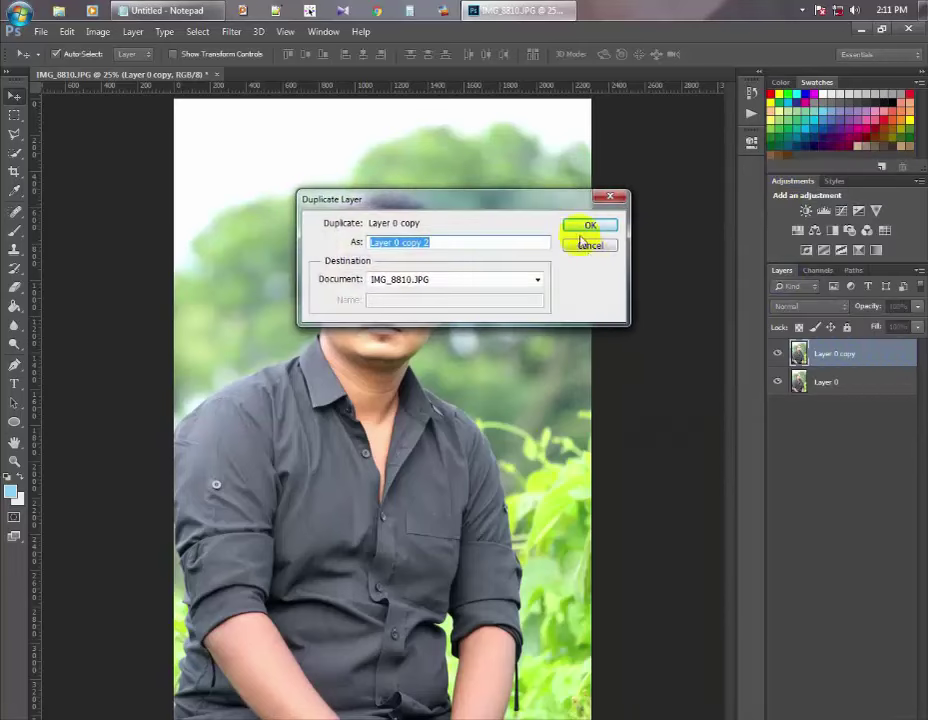
left_click(590, 224)
Step: Replace the Notepad notes with the tip 'or you type Ctrl+J' for duplicating layers
left_click(139, 12)
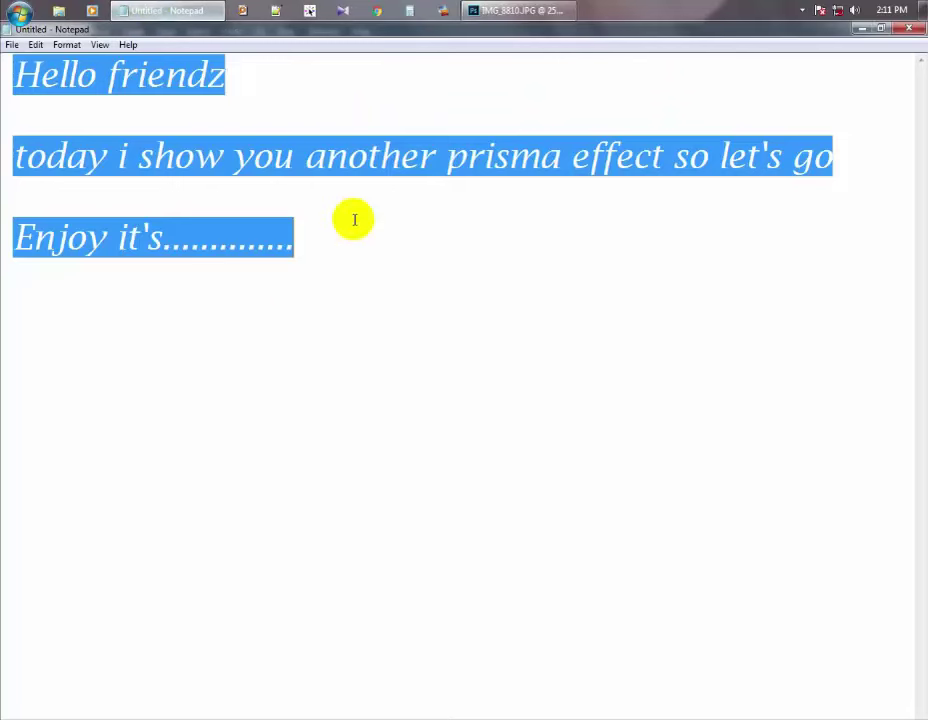
left_click(386, 263)
key("ctrl+a")
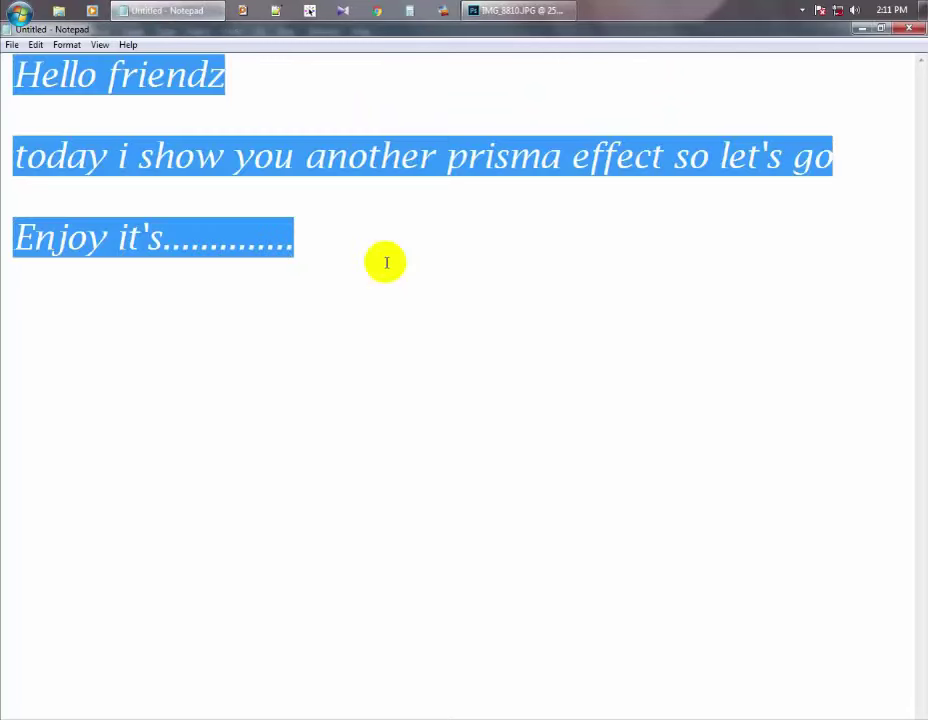
type("or you")
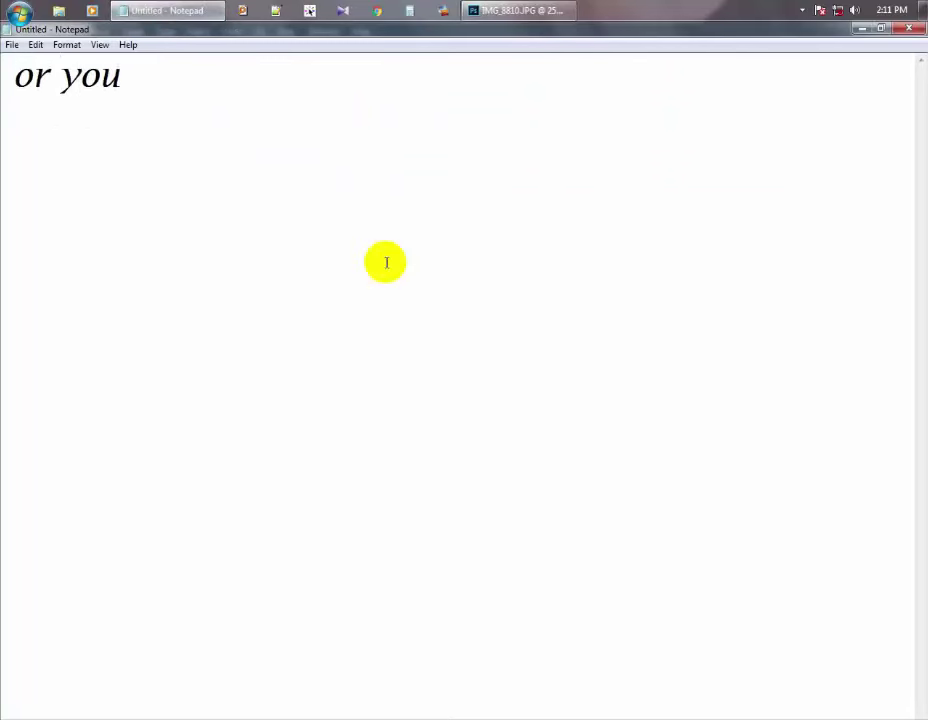
type(" type ")
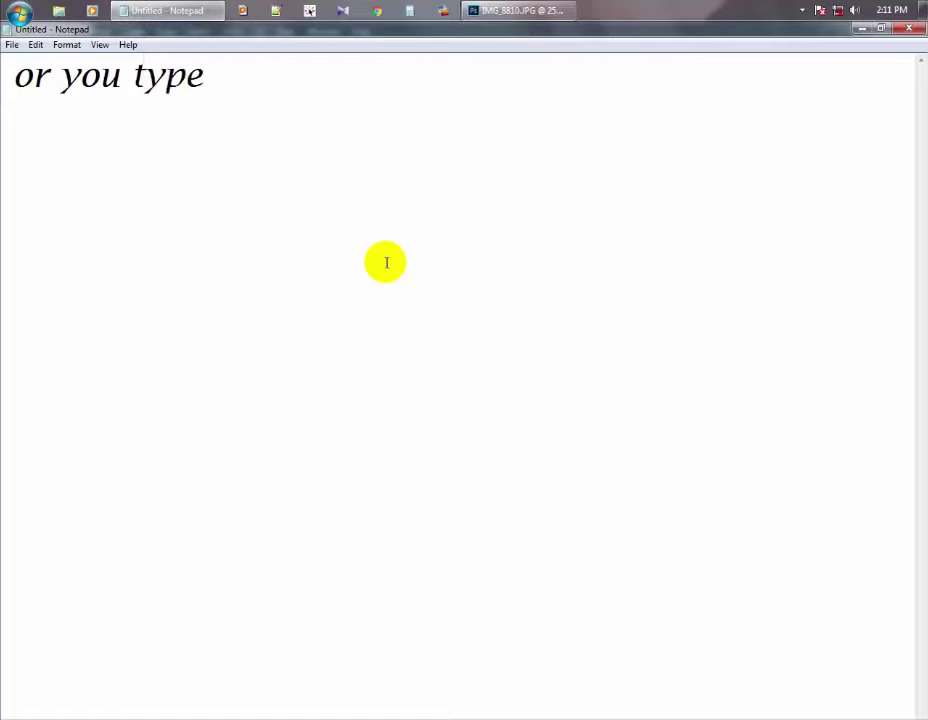
type("Ctrl+j")
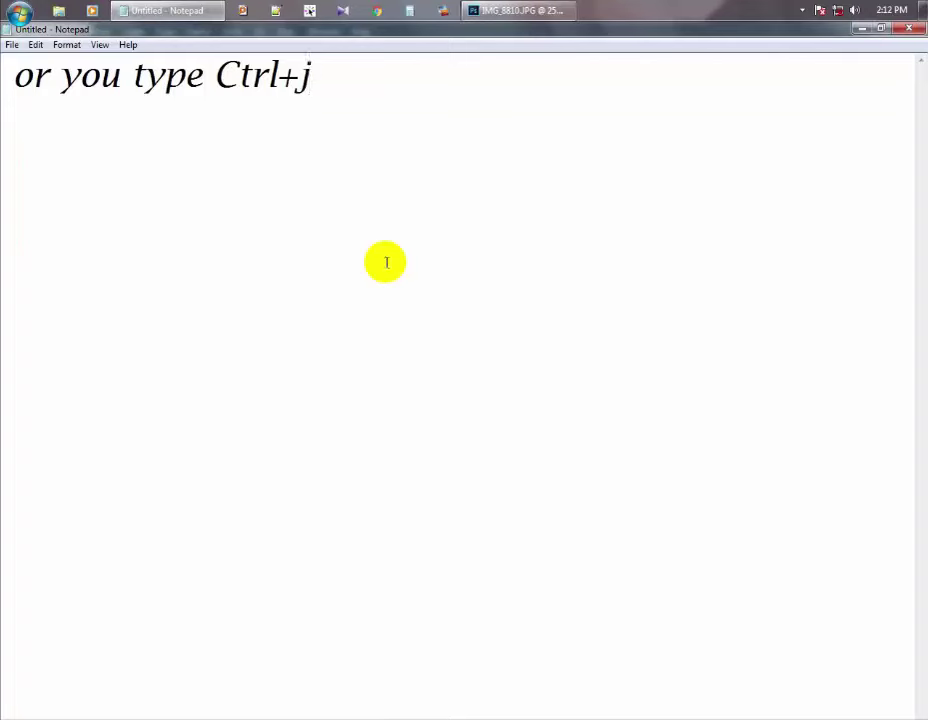
key("shift+Left")
key("shift+Left")
key("shift+Left")
key("shift+Left")
key("shift+Left")
key("shift+Left")
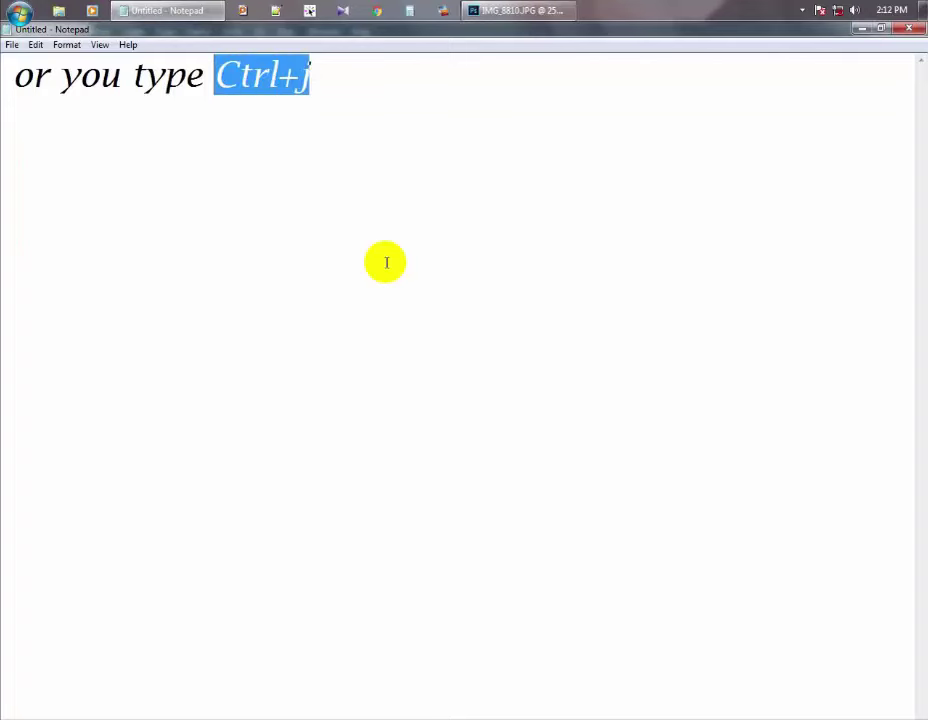
left_click(520, 10)
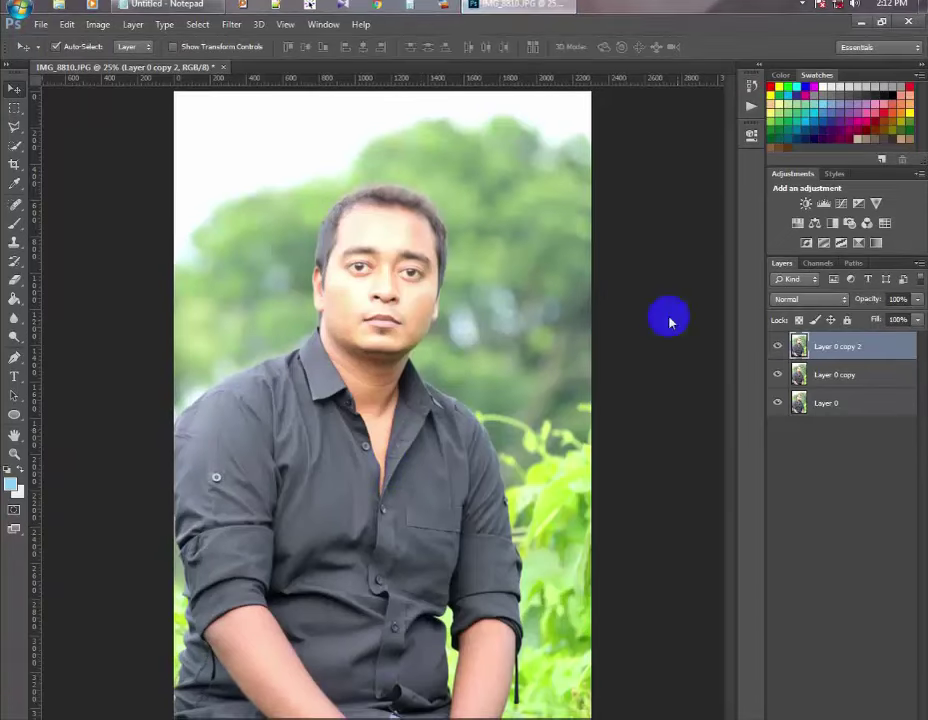
Step: Convert Layer 0 copy 2 into a Smart Object
right_click(874, 364)
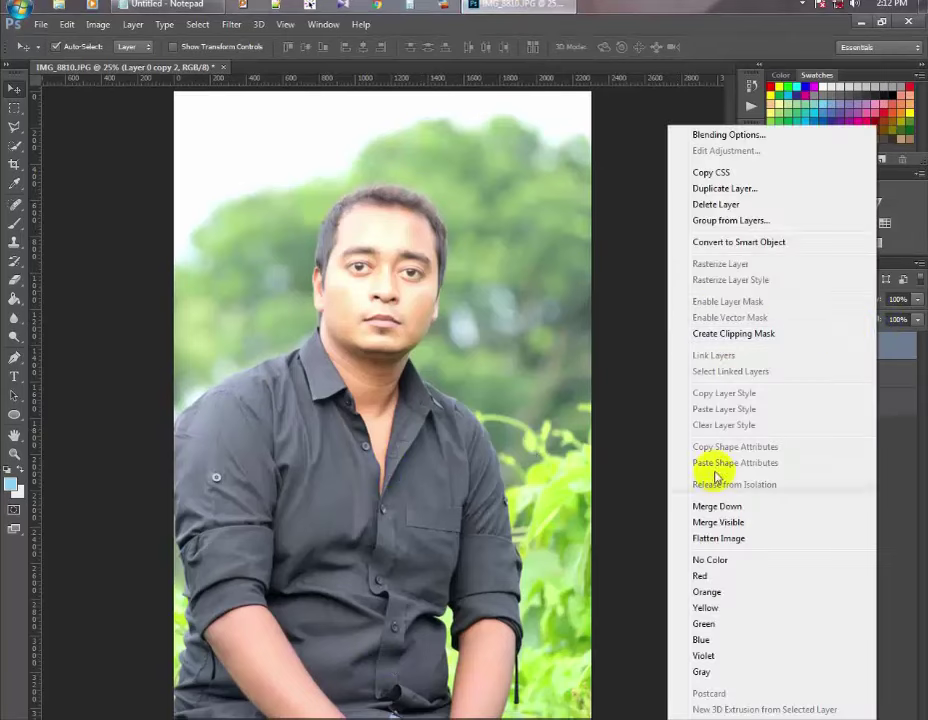
left_click(752, 242)
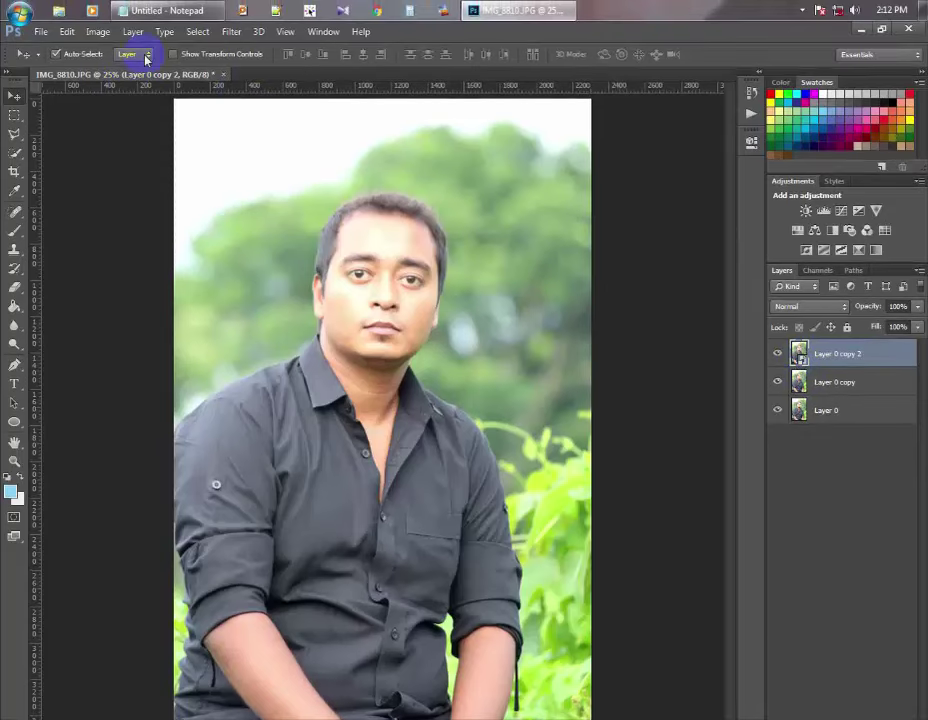
left_click(231, 24)
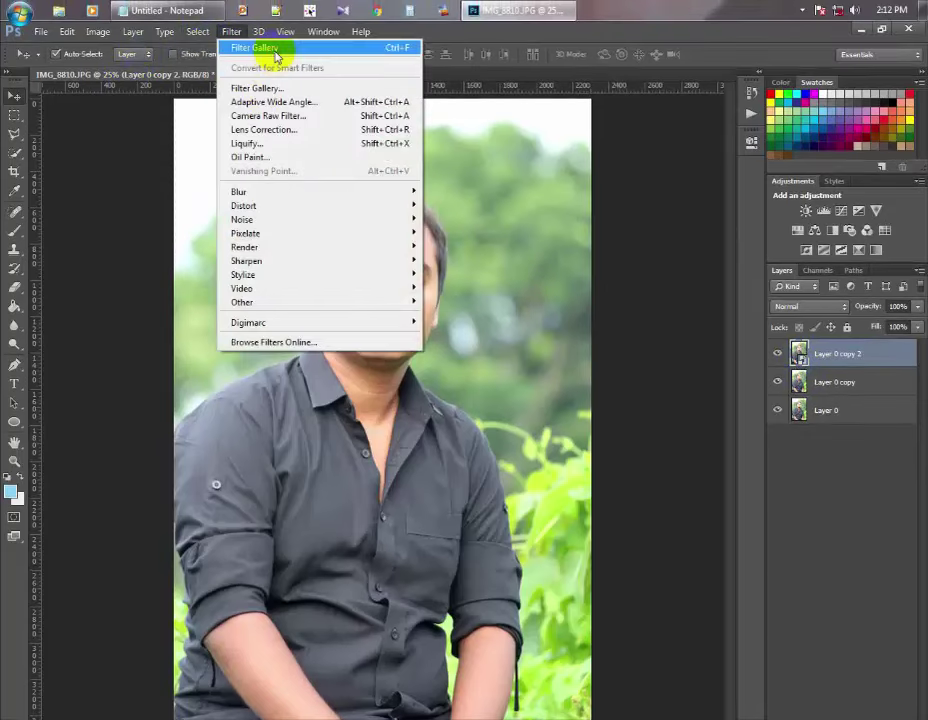
Step: Apply Poster Edges from Filter Gallery with thickness 7, intensity 4, posterization 0
left_click(262, 47)
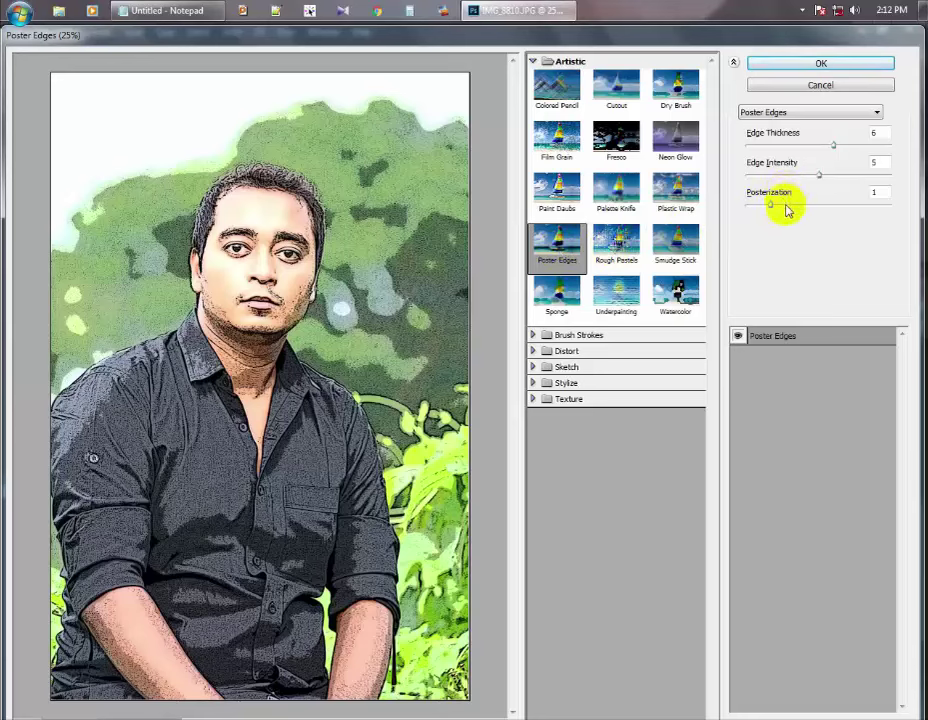
left_click_drag(787, 205, 741, 210)
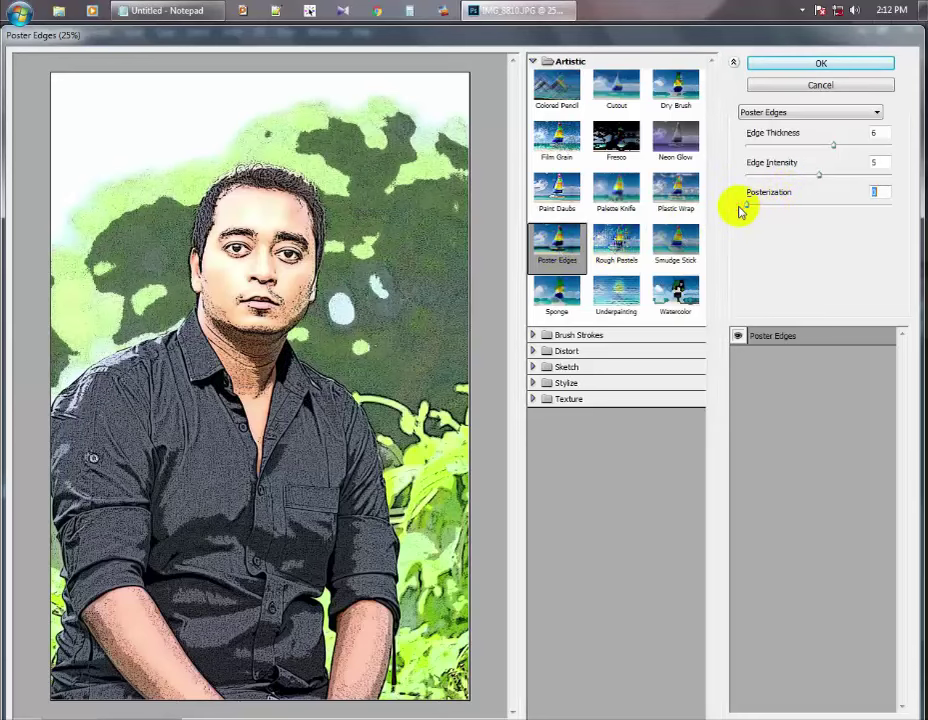
mouse_move(750, 207)
left_mouse_down()
mouse_move(900, 215)
mouse_move(755, 205)
left_mouse_up()
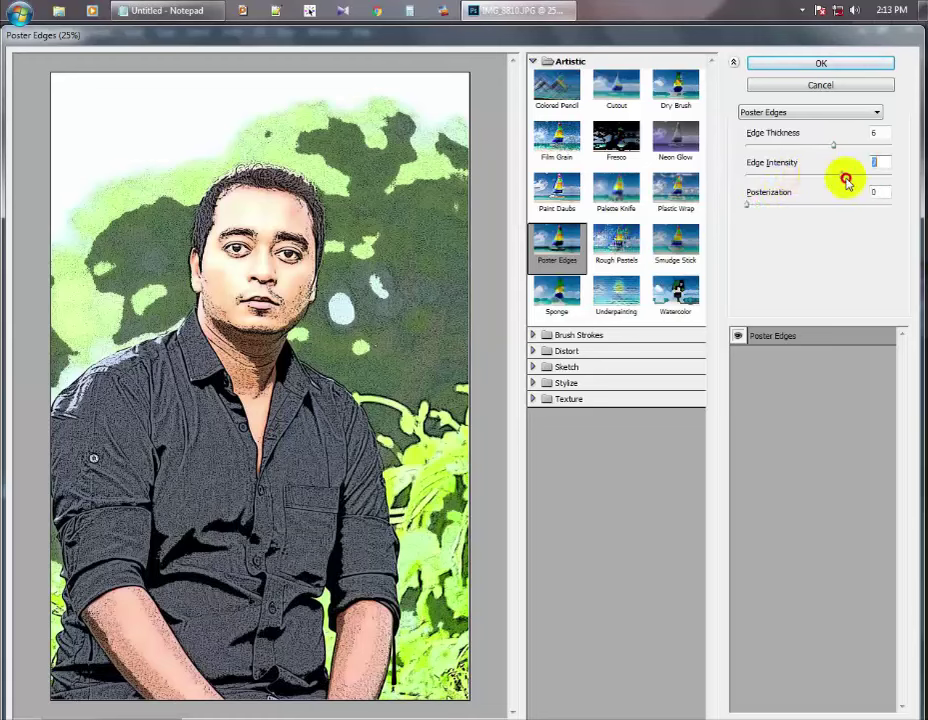
mouse_move(818, 176)
left_mouse_down()
mouse_move(864, 180)
mouse_move(853, 176)
mouse_move(860, 147)
left_mouse_up()
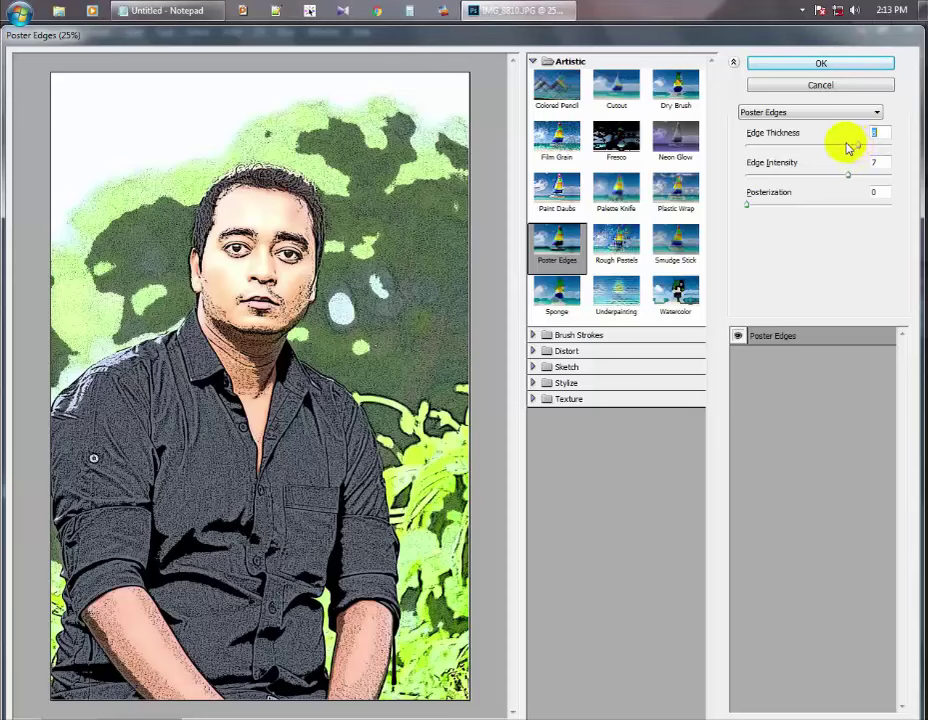
left_click_drag(848, 148, 829, 152)
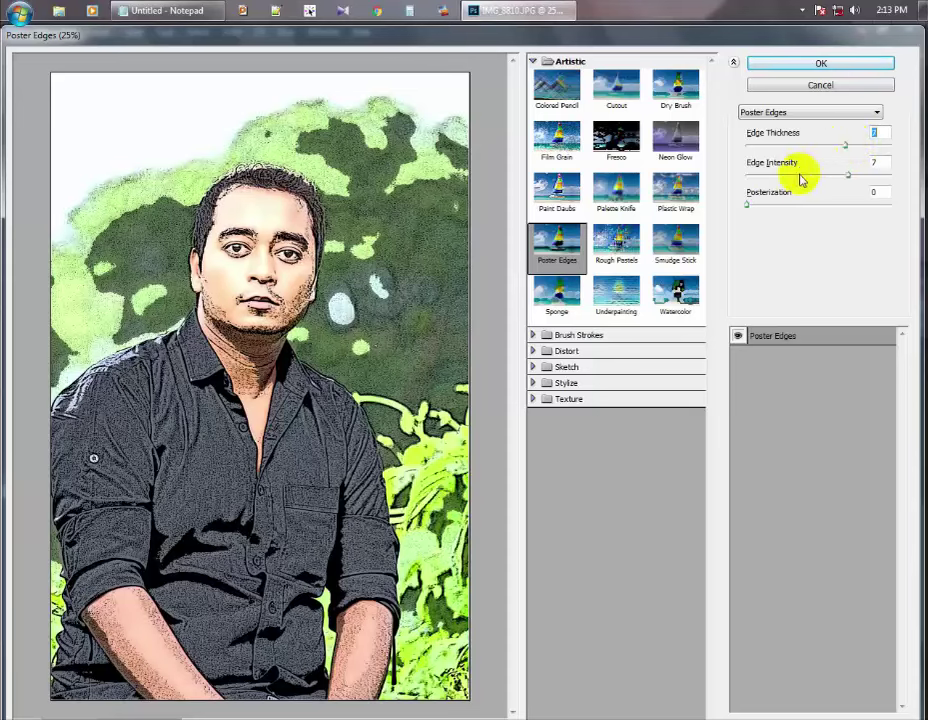
key("Tab")
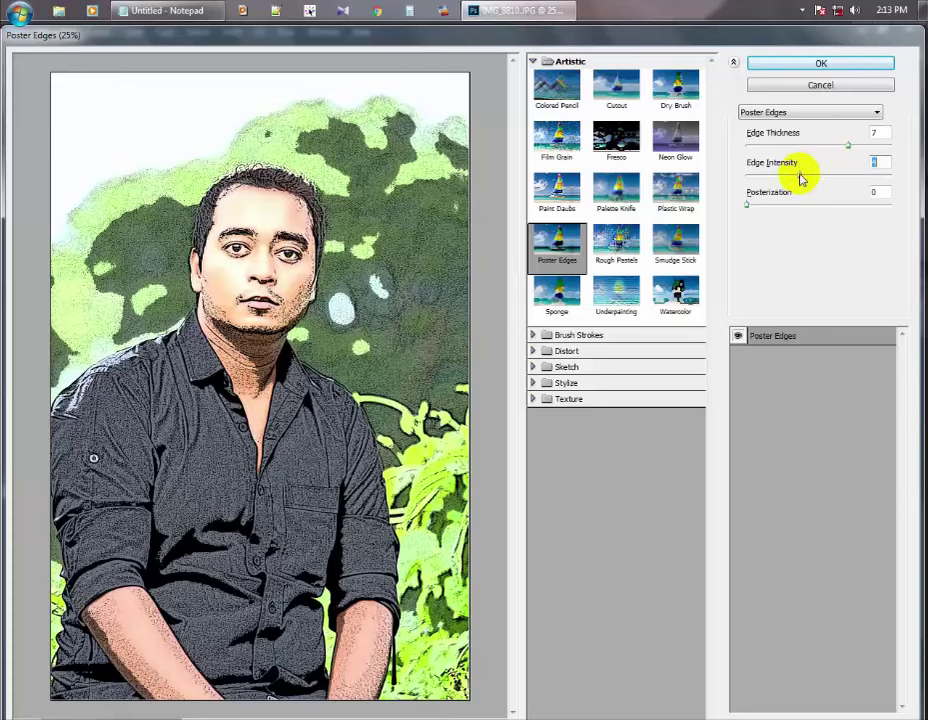
left_click(828, 58)
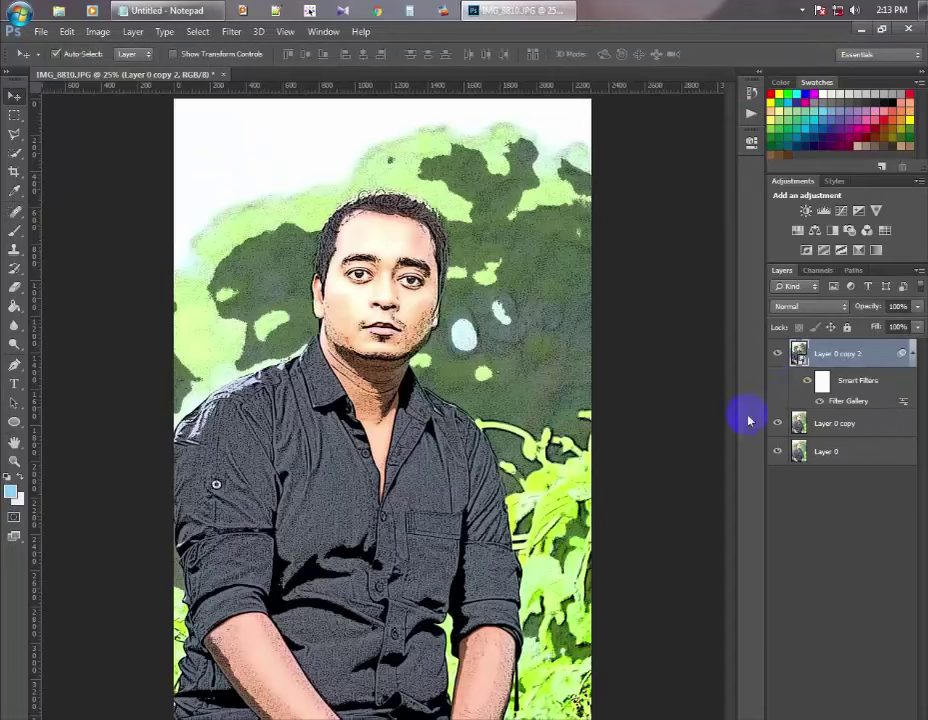
left_click(816, 390)
Step: Reopen Filter Gallery on the portrait and set Cutout's Edge Simplicity to 6
left_click(819, 402)
left_click(236, 32)
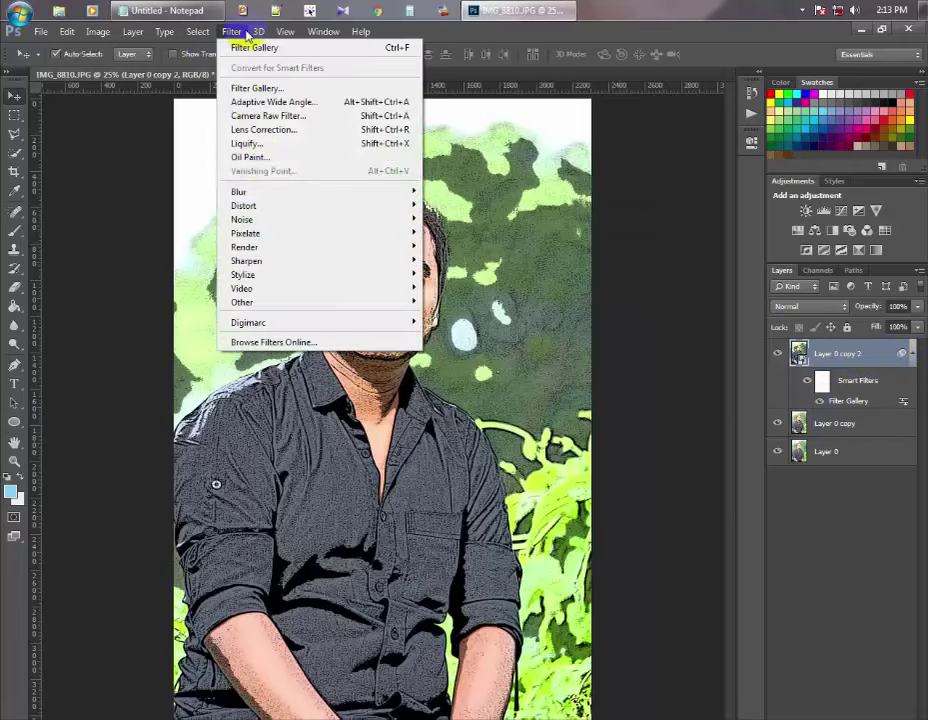
left_click(300, 86)
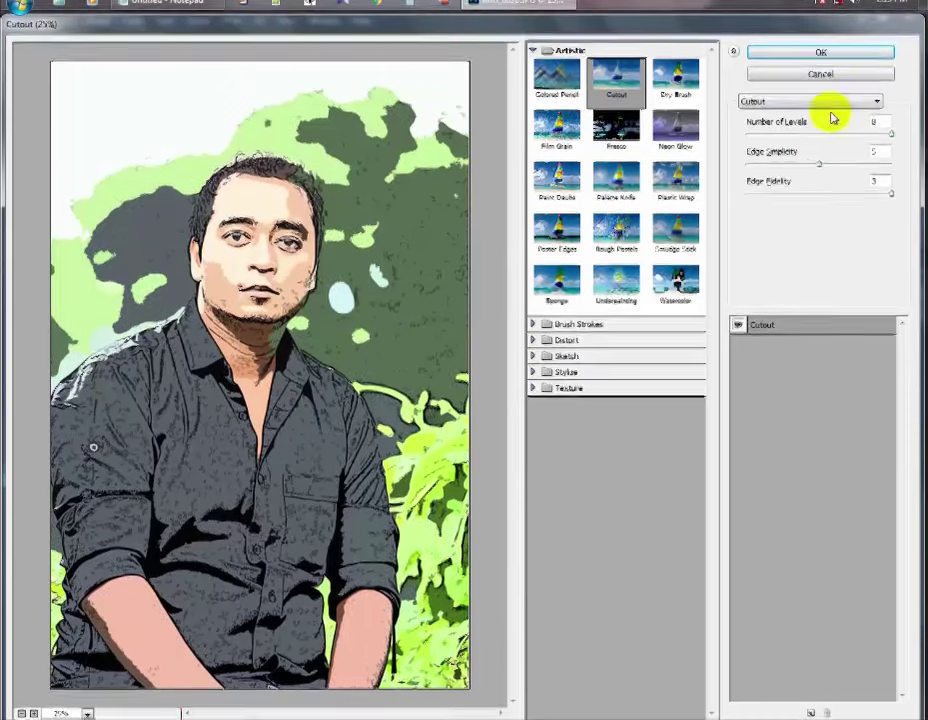
left_click(827, 167)
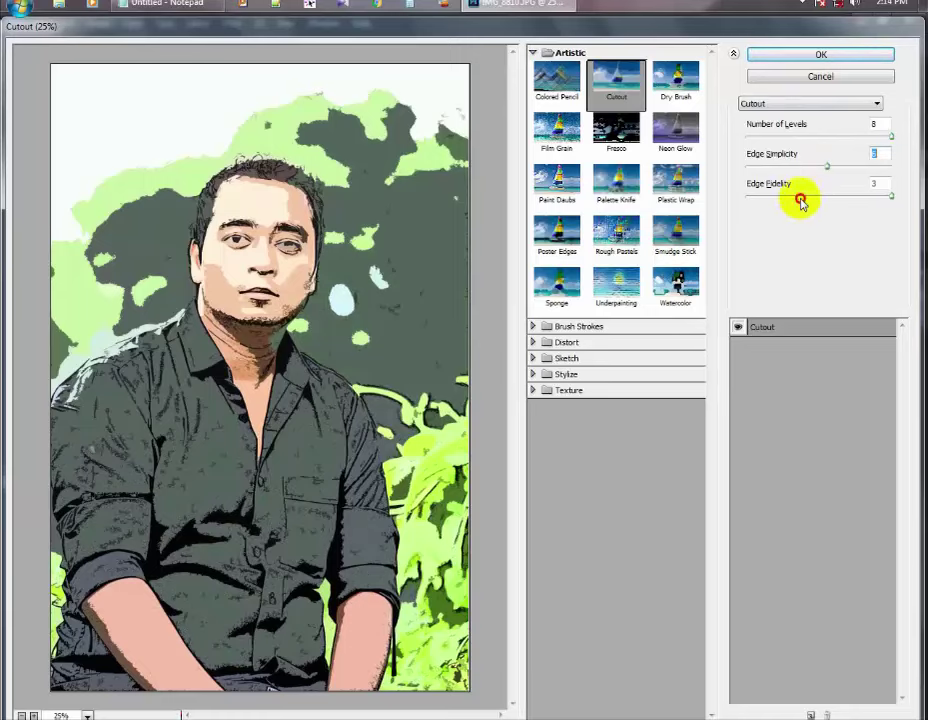
type("6")
key("Tab")
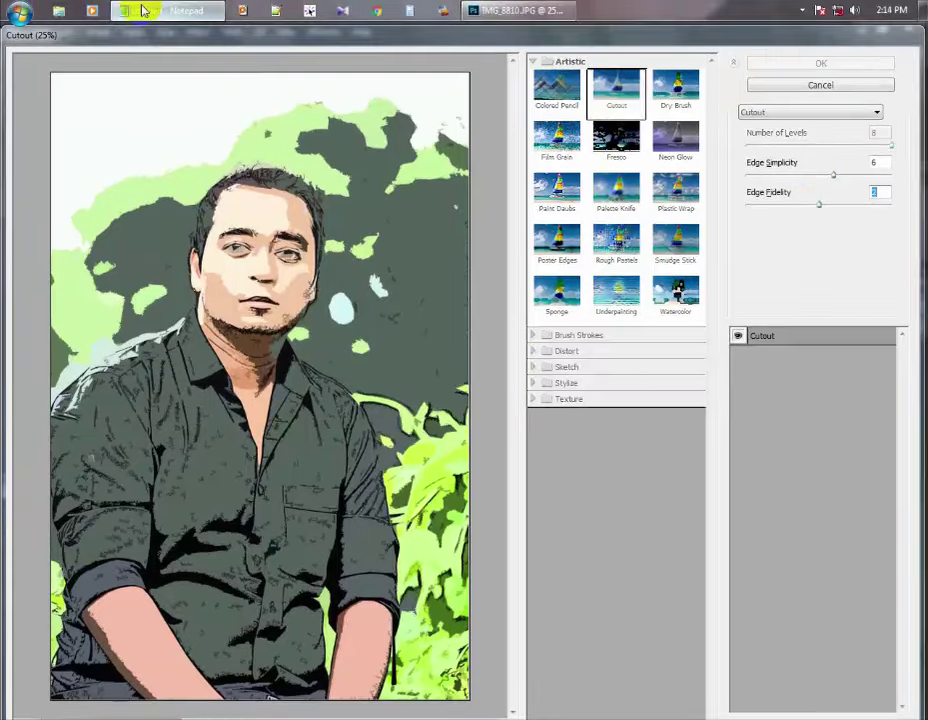
Step: Add the line 'you can edit lower and higher your choise' below the shortcut tip
left_click(141, 10)
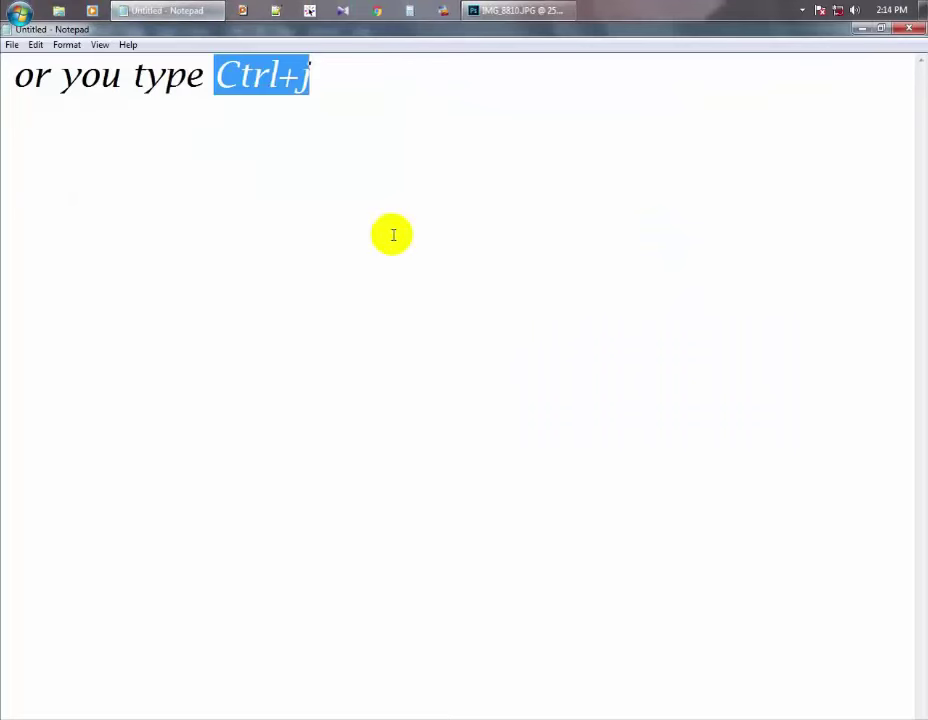
left_click(393, 84)
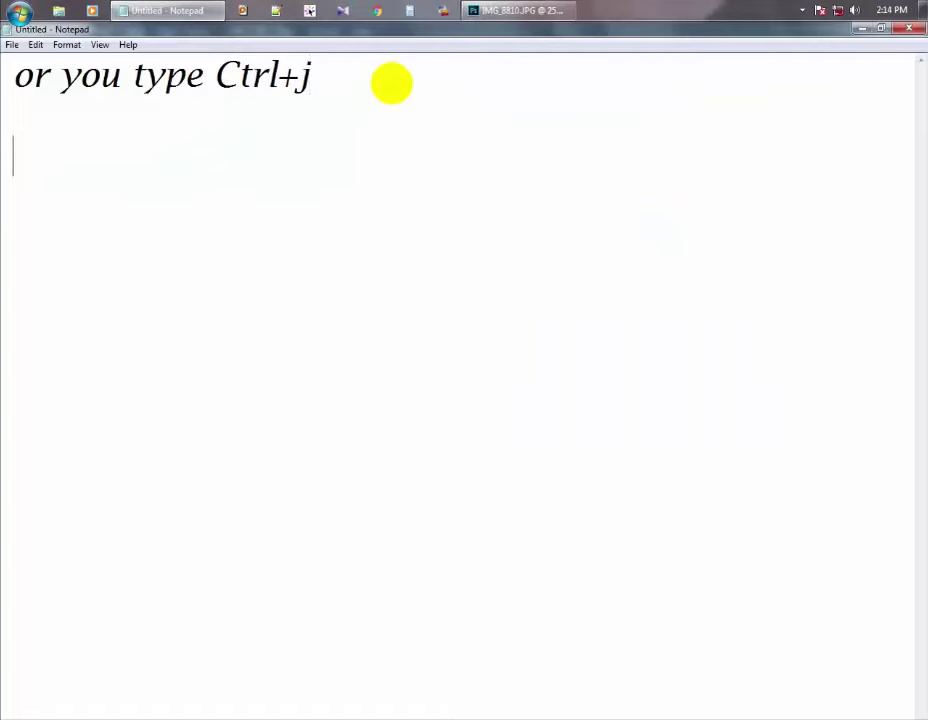
type("you can e")
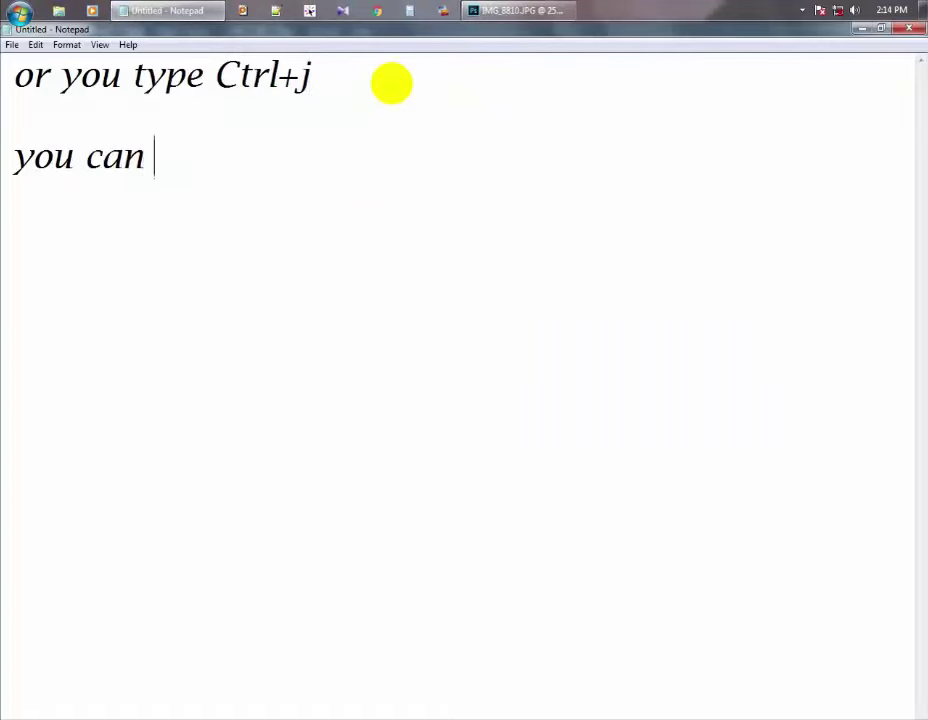
type("dit ")
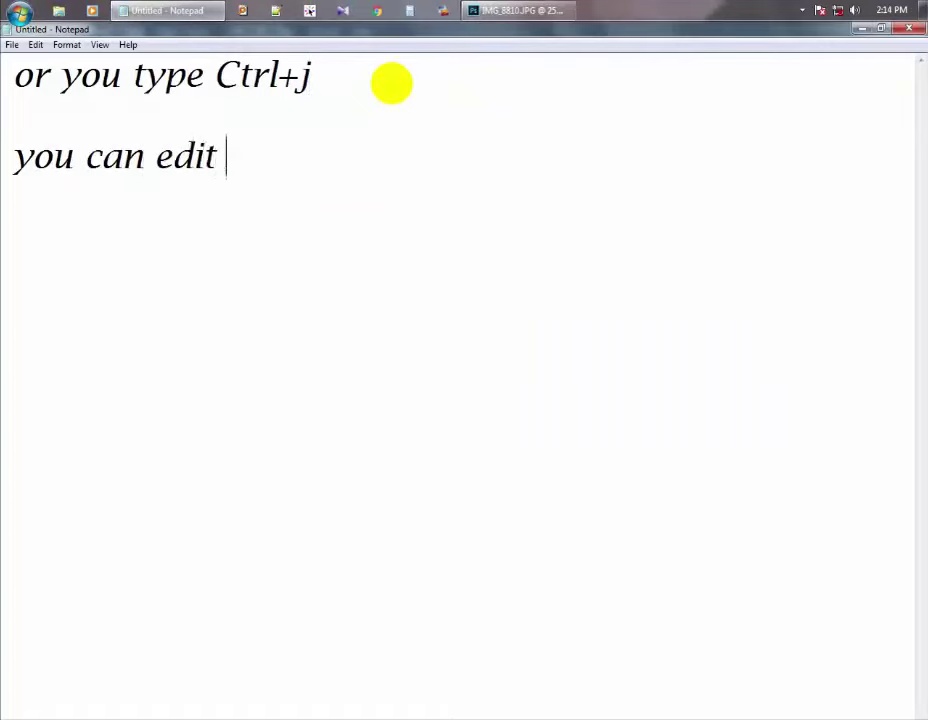
type("l")
type("ower ")
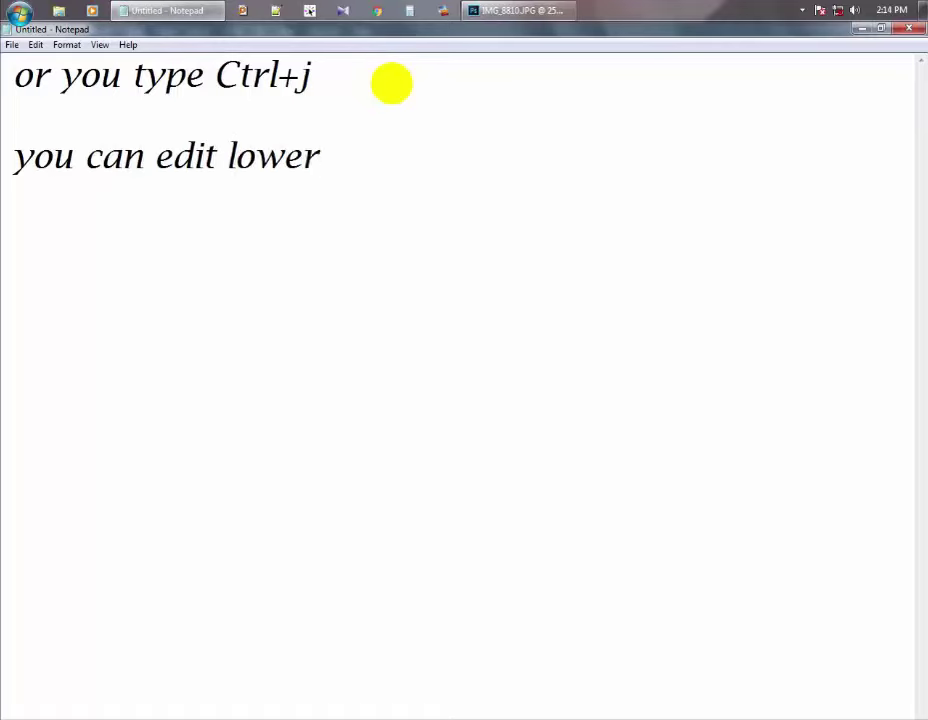
type("and hi")
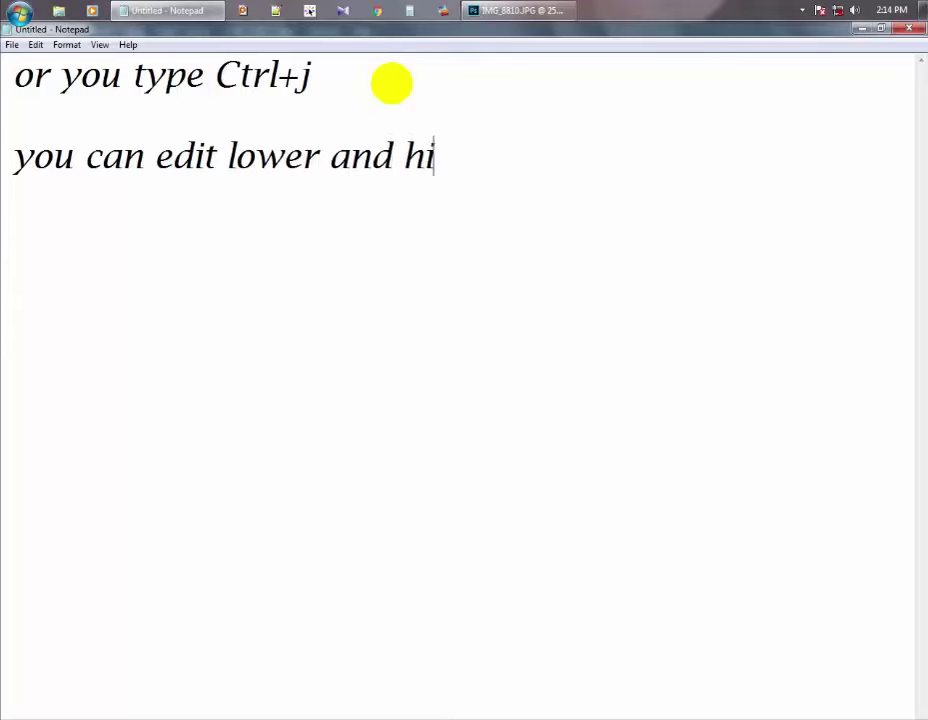
type("gher")
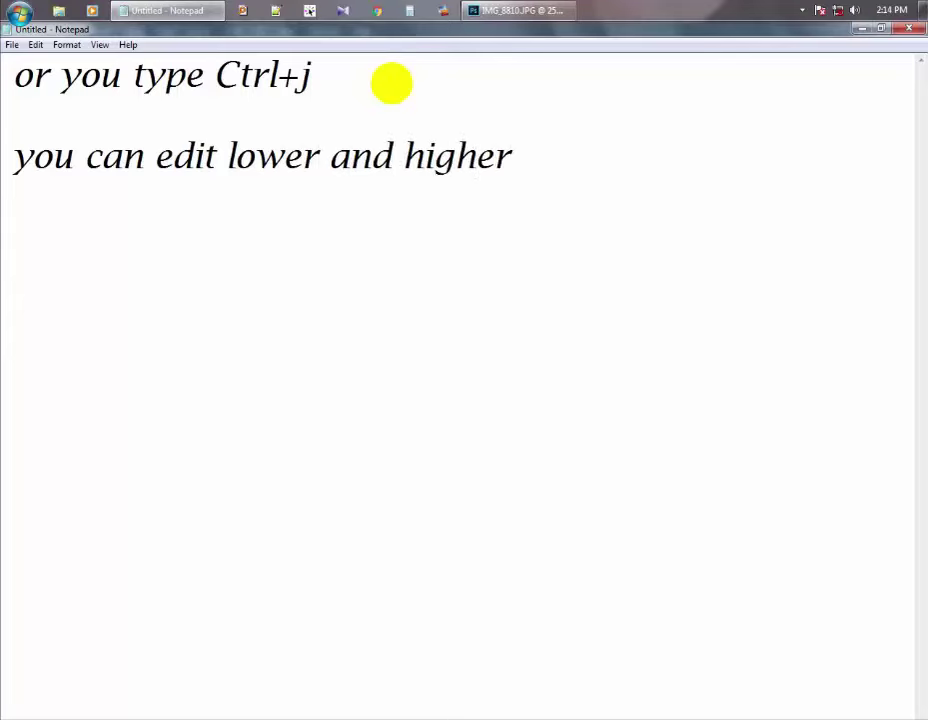
type("your ")
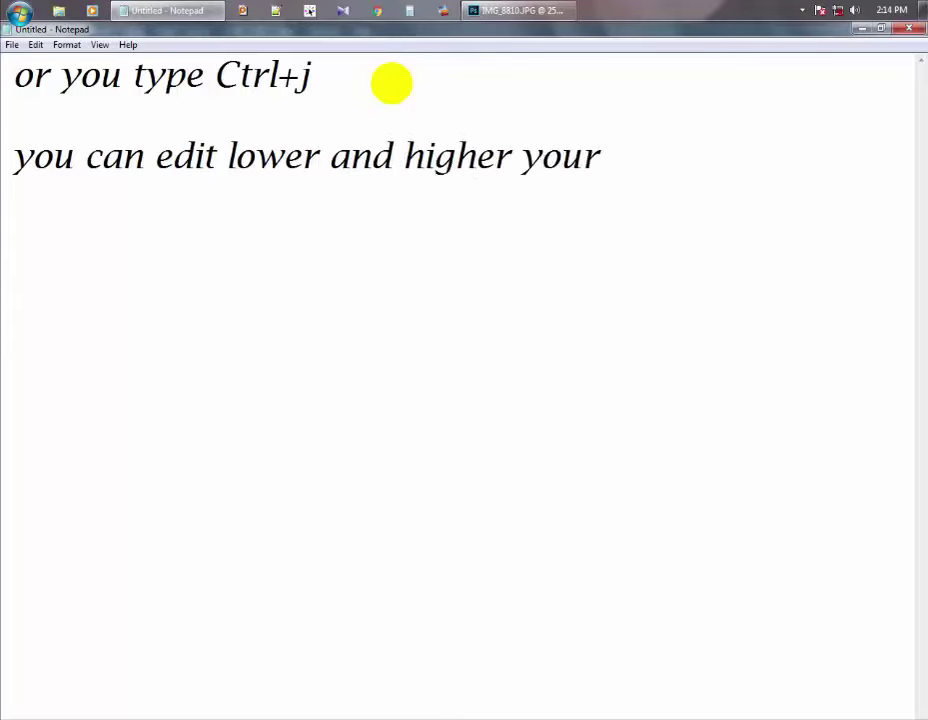
type("ch")
type("oise")
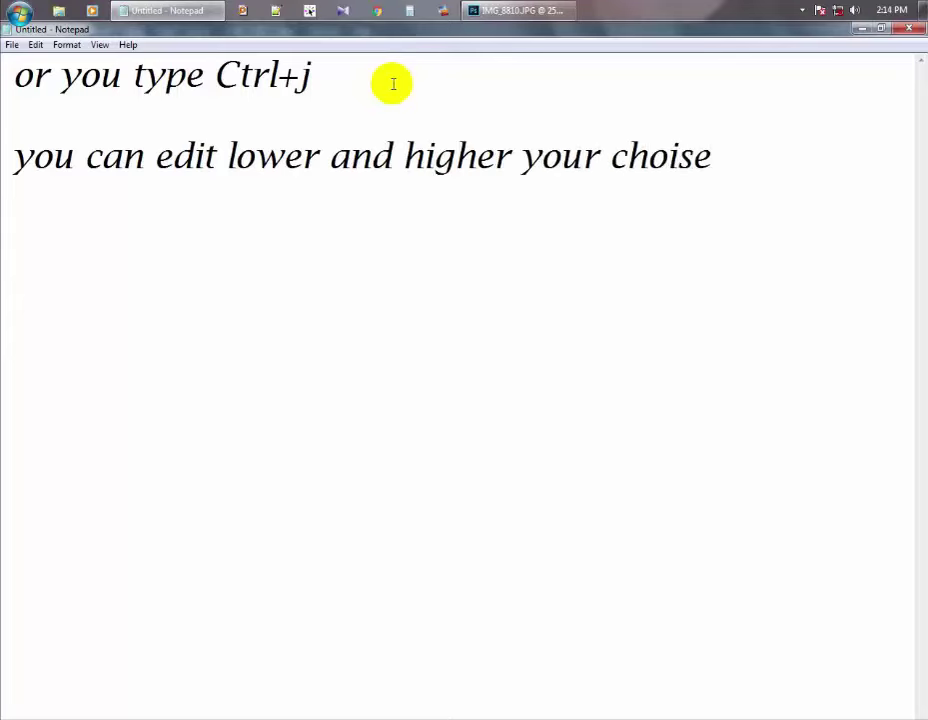
Step: Apply Cutout with Number of Levels 7, Edge Simplicity 7 and Edge Fidelity 3
left_click(514, 10)
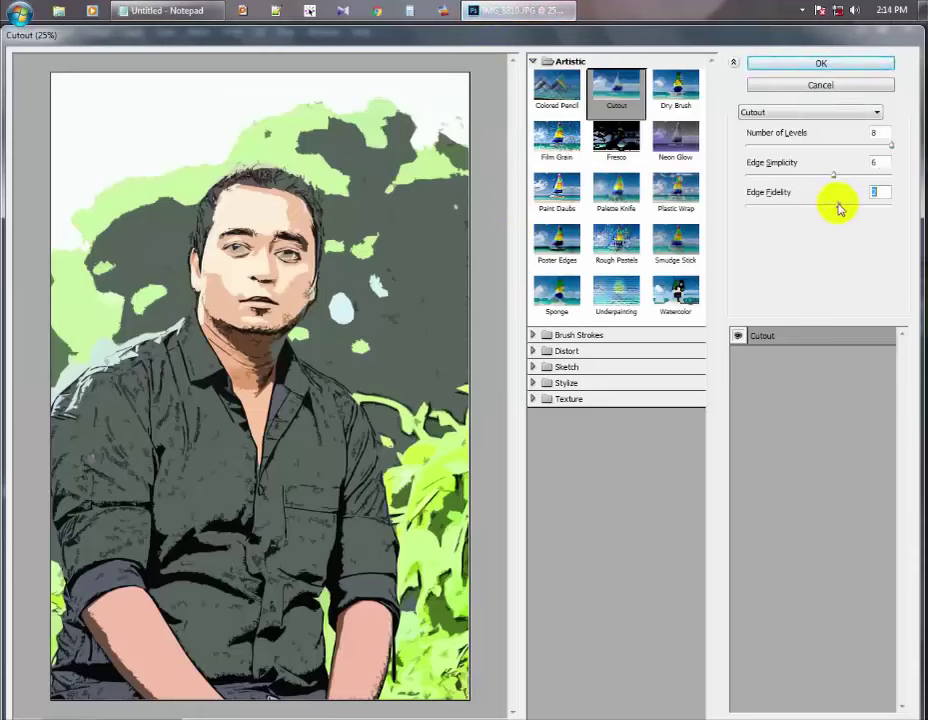
type("2")
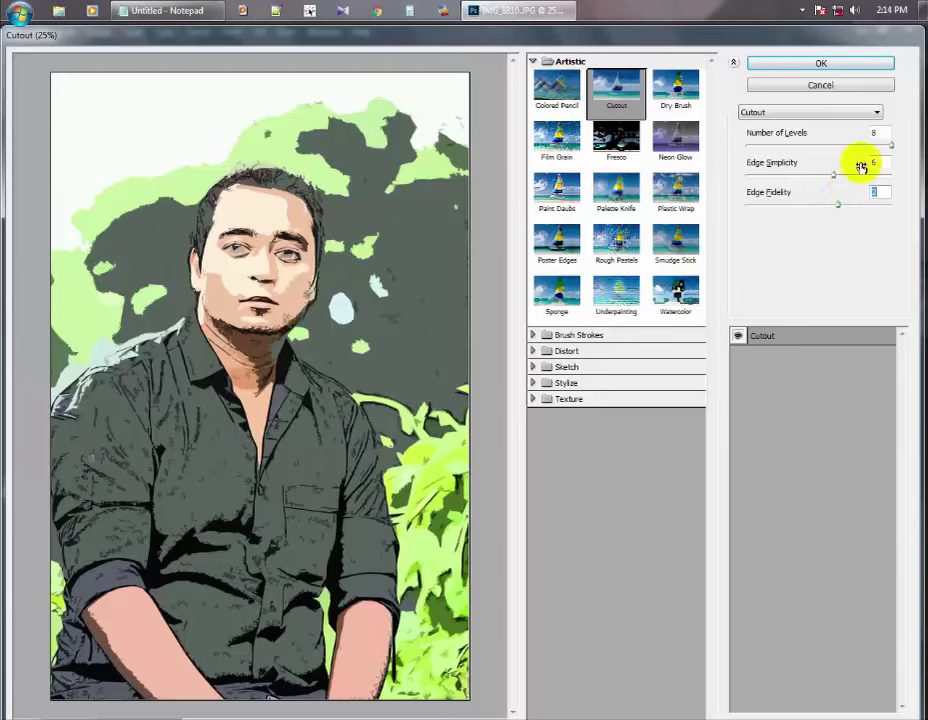
key("shift+Tab")
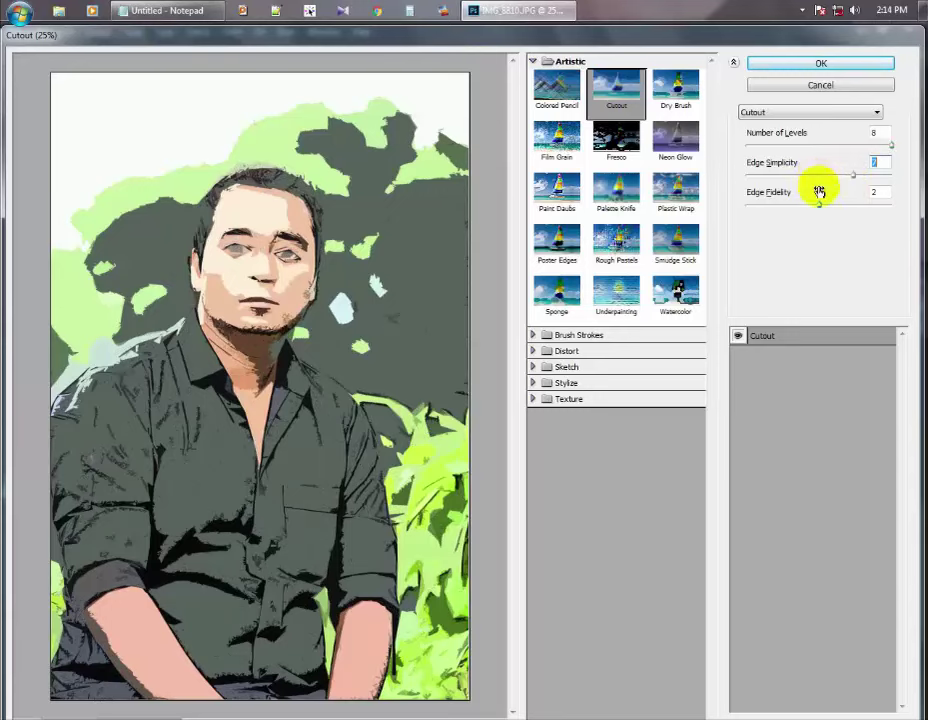
left_click_drag(818, 207, 892, 204)
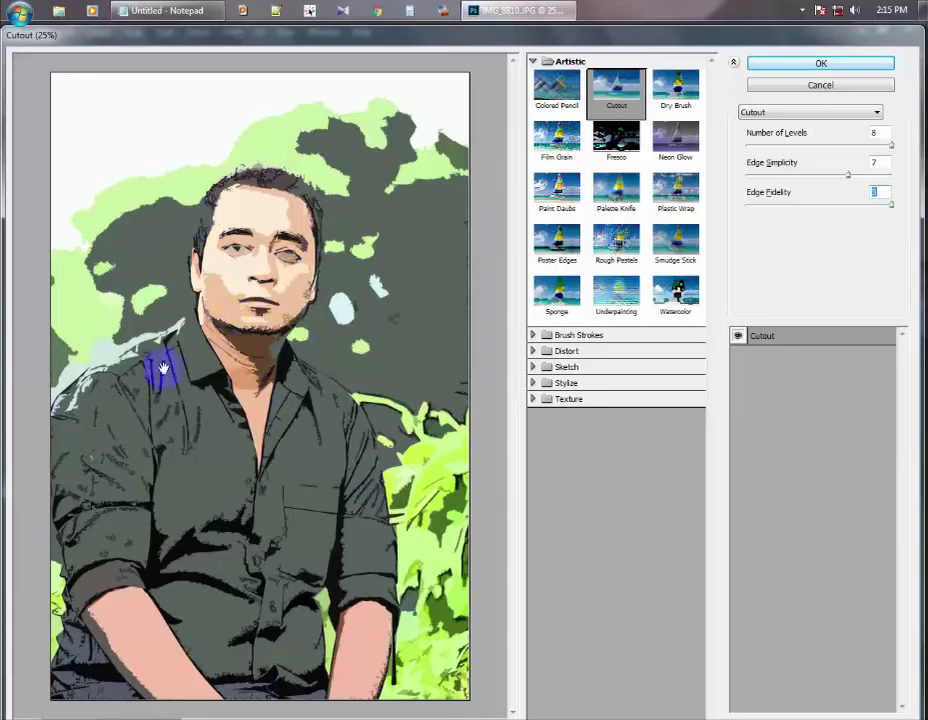
mouse_move(197, 341)
left_mouse_down()
mouse_move(226, 360)
mouse_move(248, 342)
left_mouse_up()
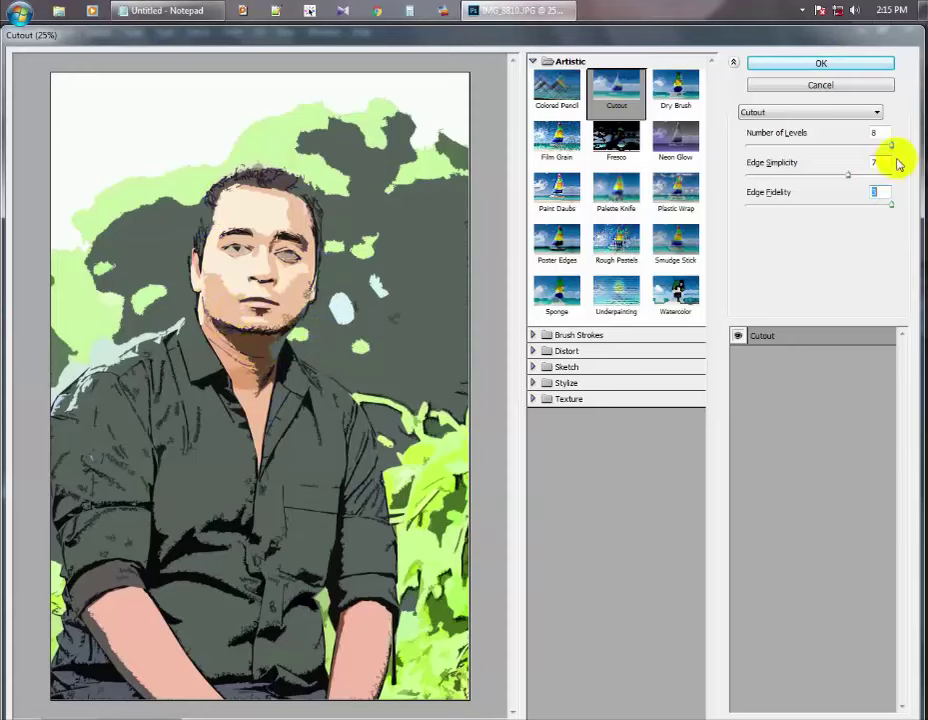
left_click_drag(891, 150, 875, 150)
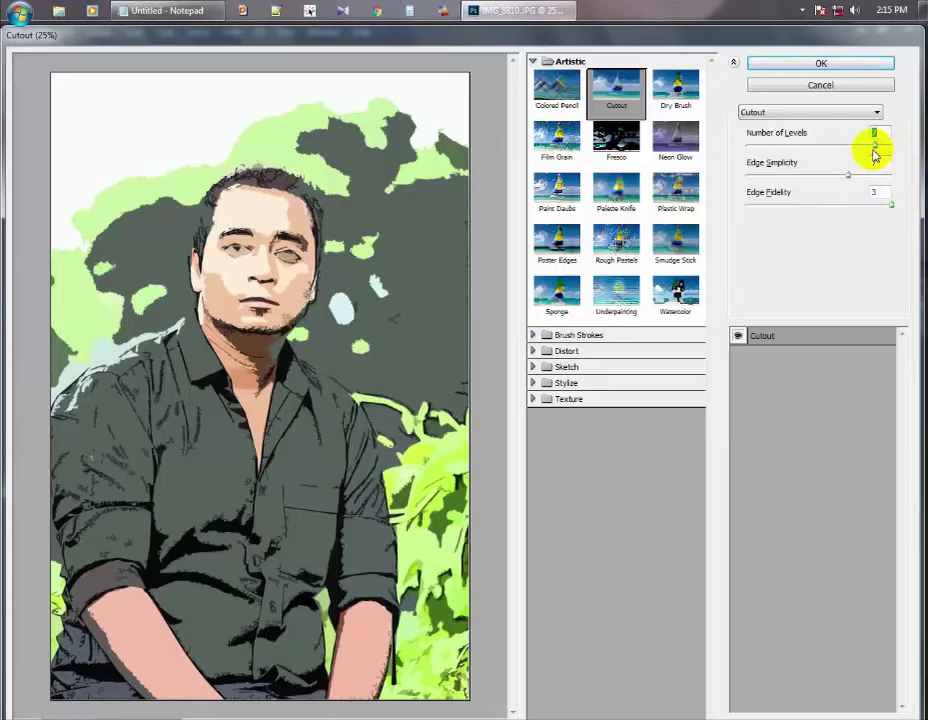
left_click(842, 113)
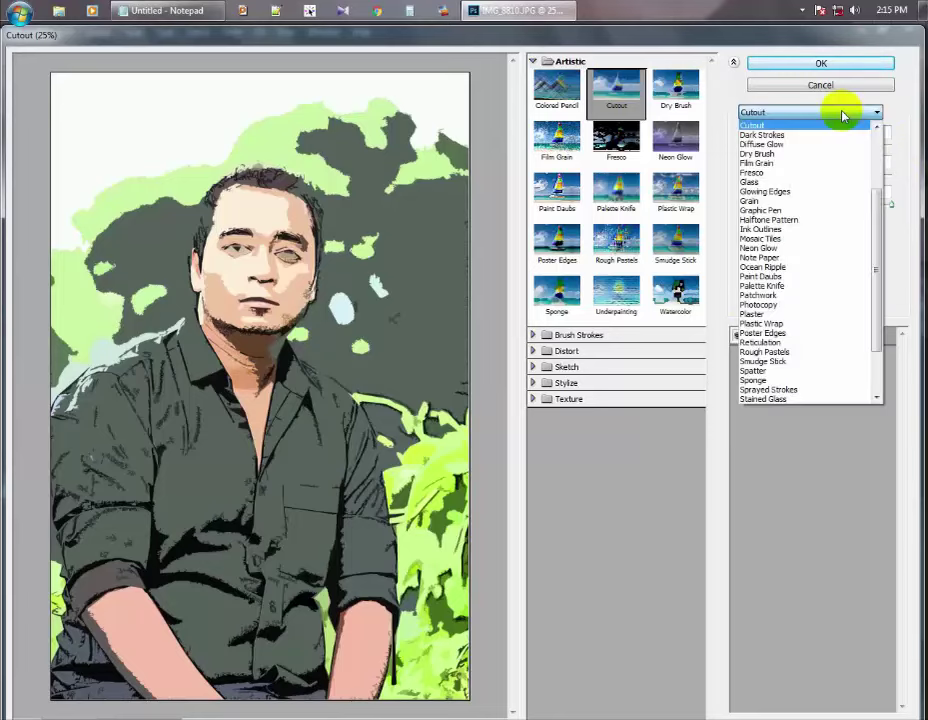
left_click(842, 113)
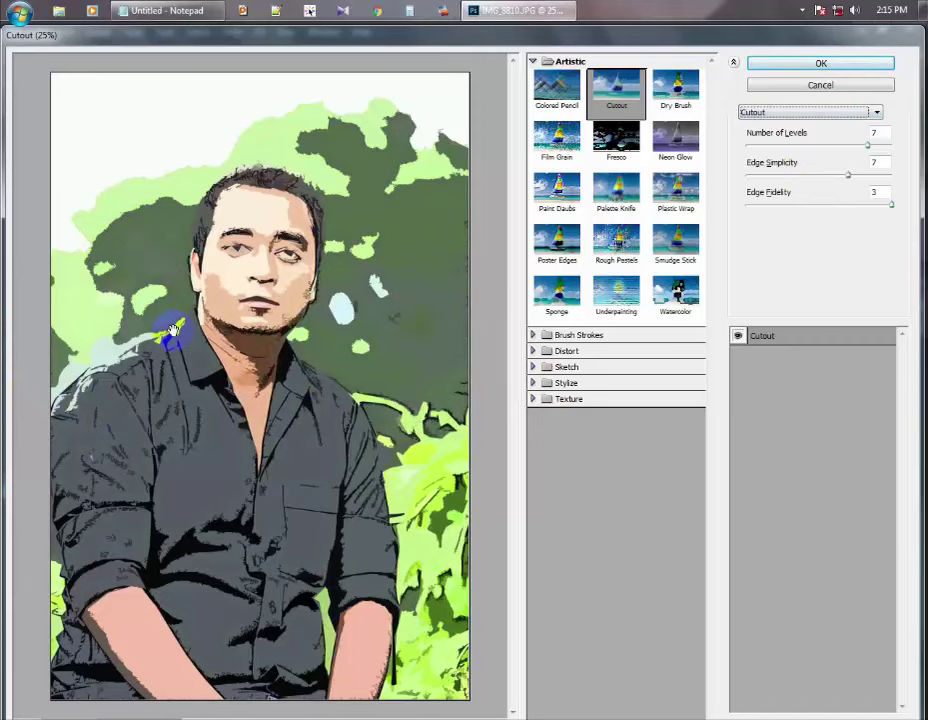
left_click(802, 64)
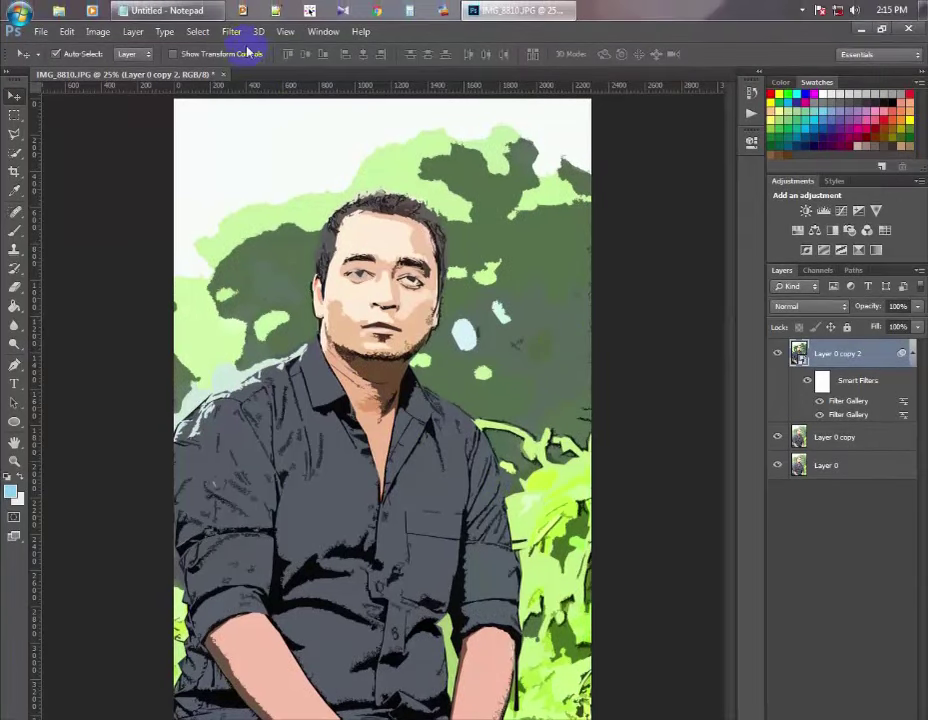
Step: Preview Dark Strokes and Angled Strokes, then apply Crosshatch as a third Filter Gallery effect
left_click(233, 24)
left_click(230, 88)
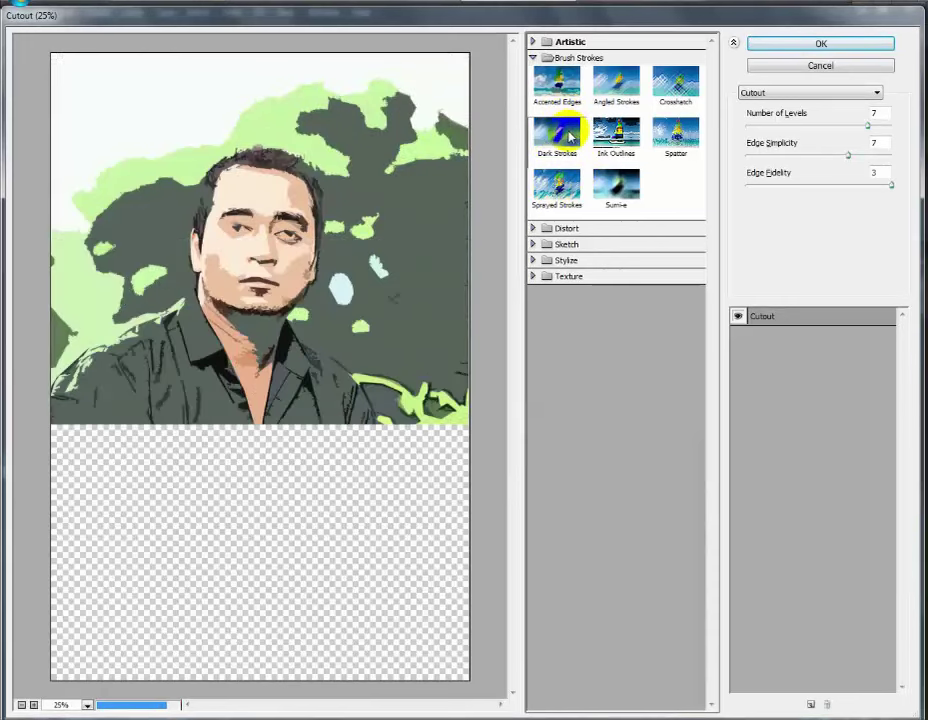
left_click(571, 137)
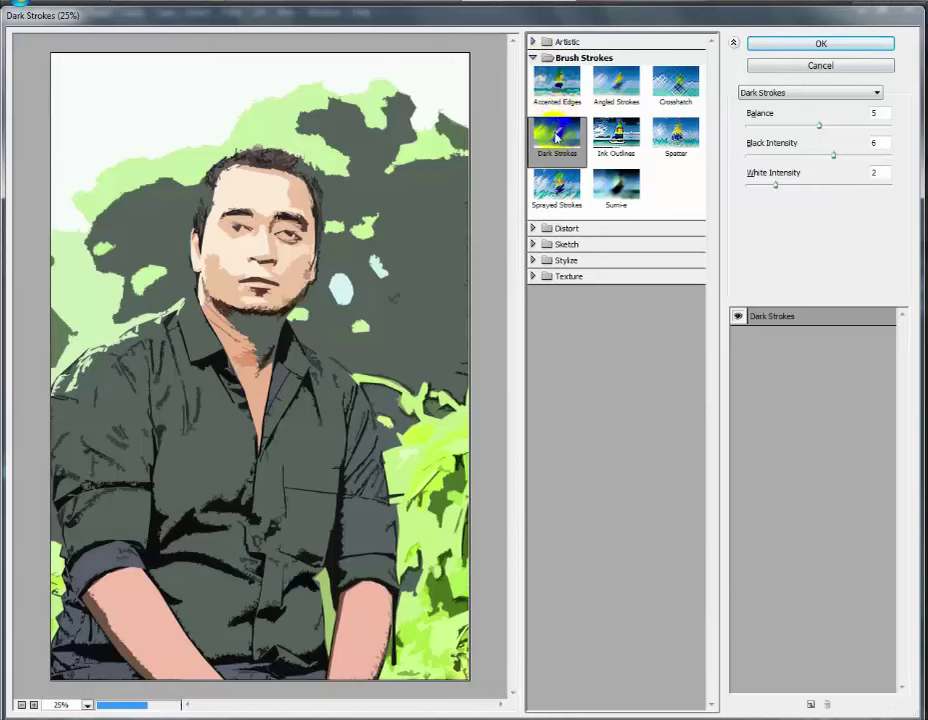
key("alt")
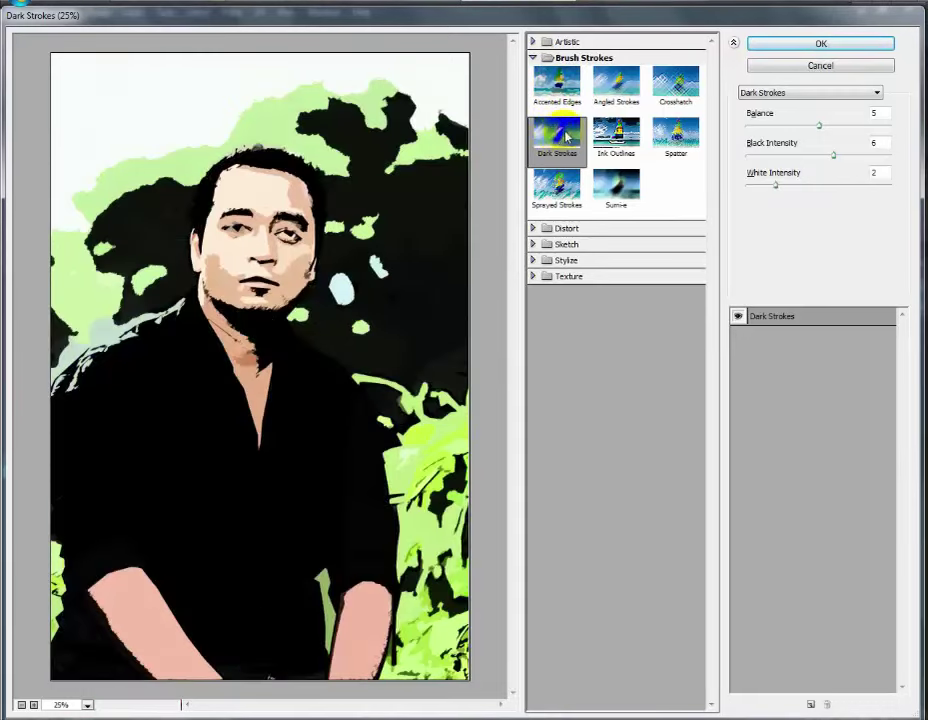
left_click(626, 89)
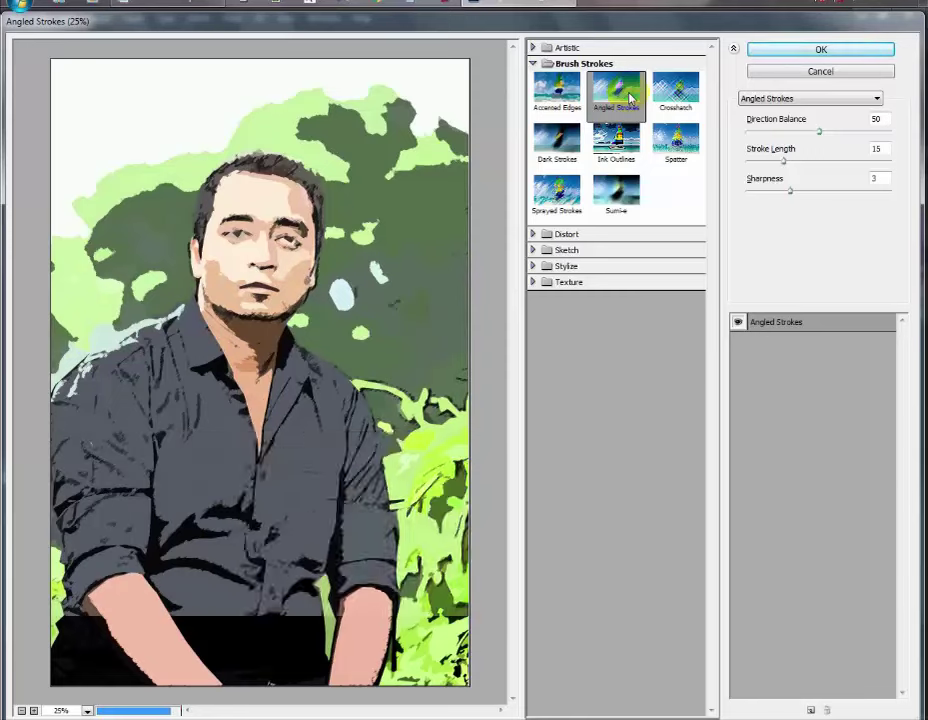
left_click(676, 90)
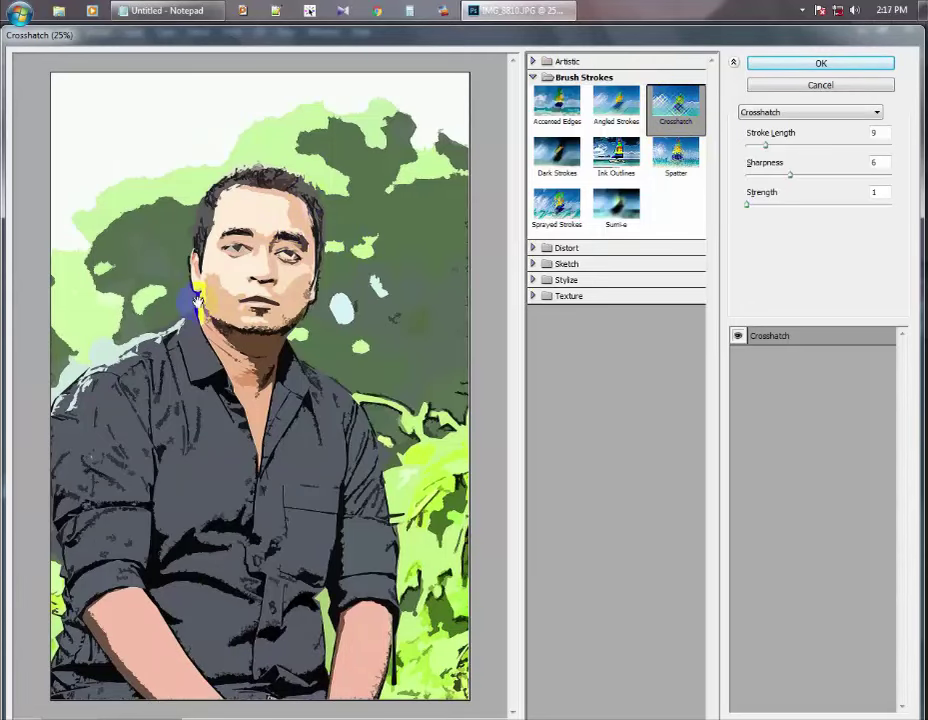
left_click(800, 63)
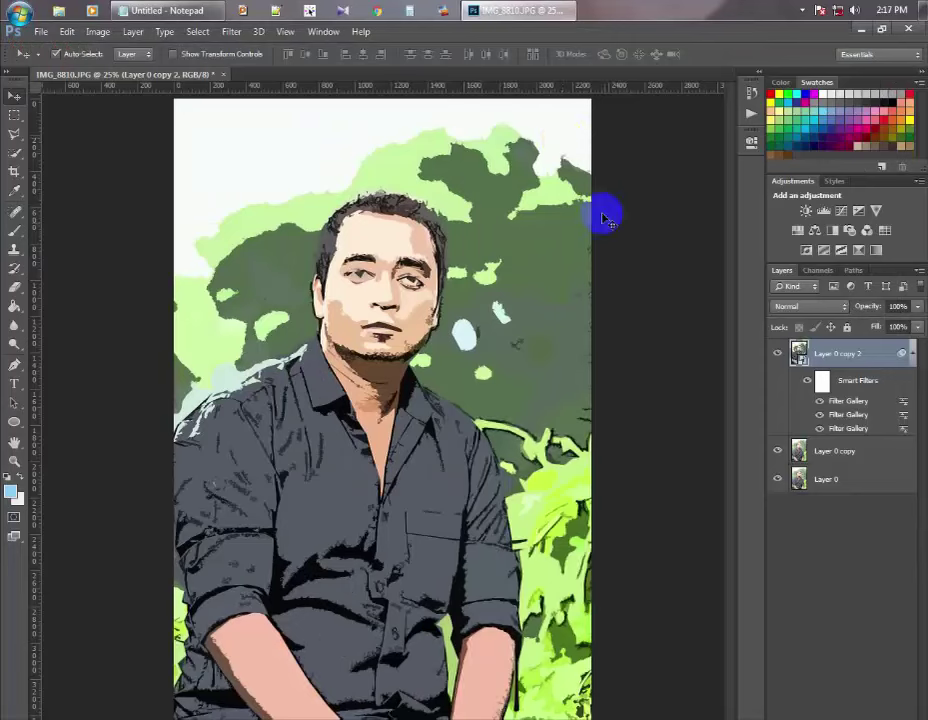
Step: Duplicate the filtered portrait layer as Layer 0 copy 3
right_click(882, 353)
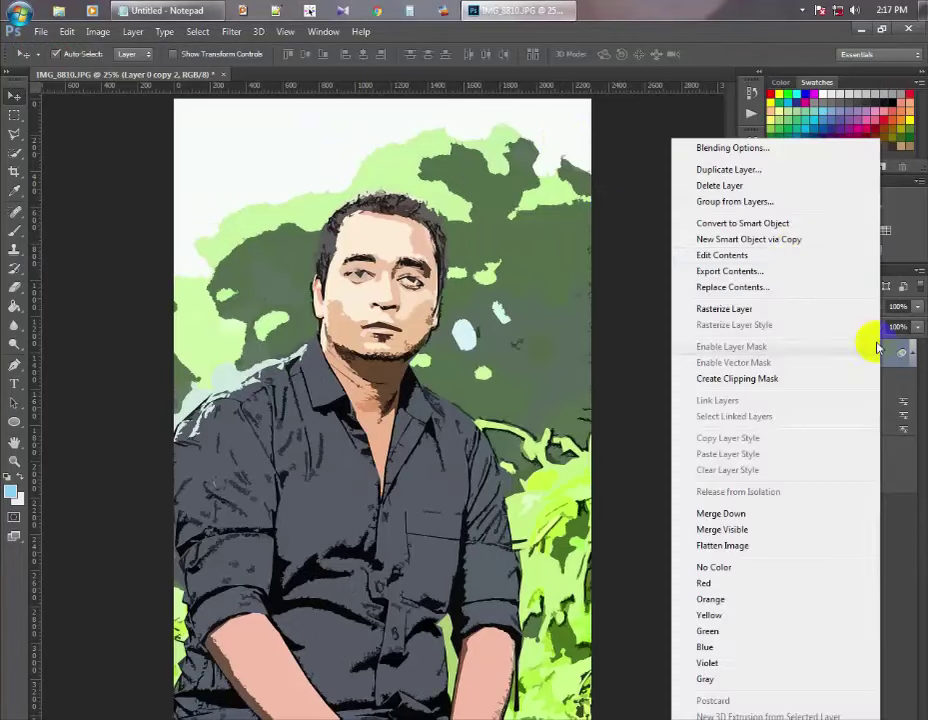
left_click(790, 178)
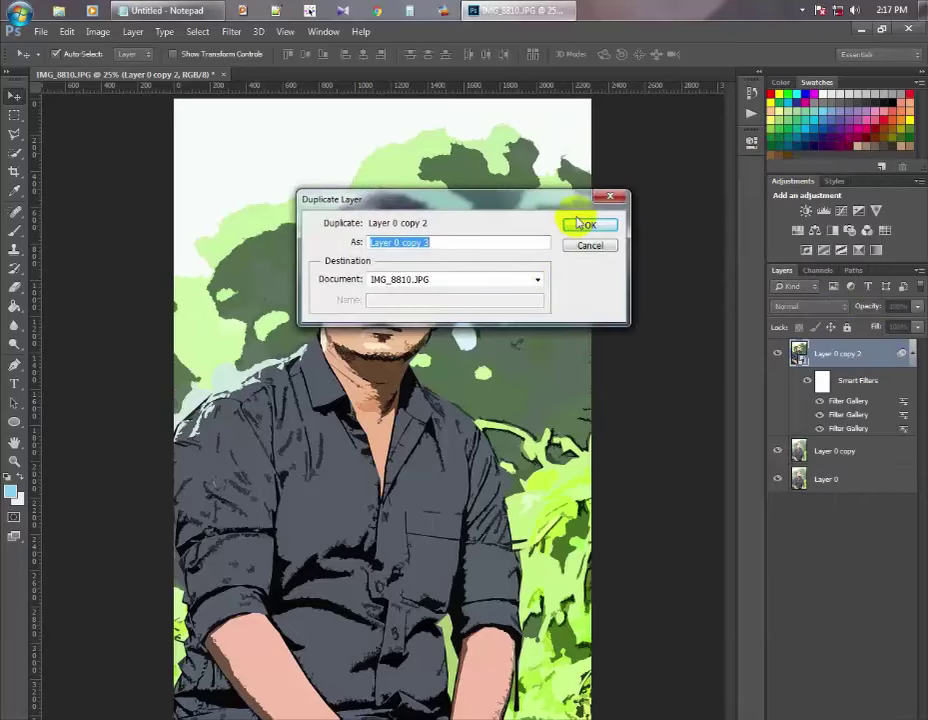
left_click(590, 224)
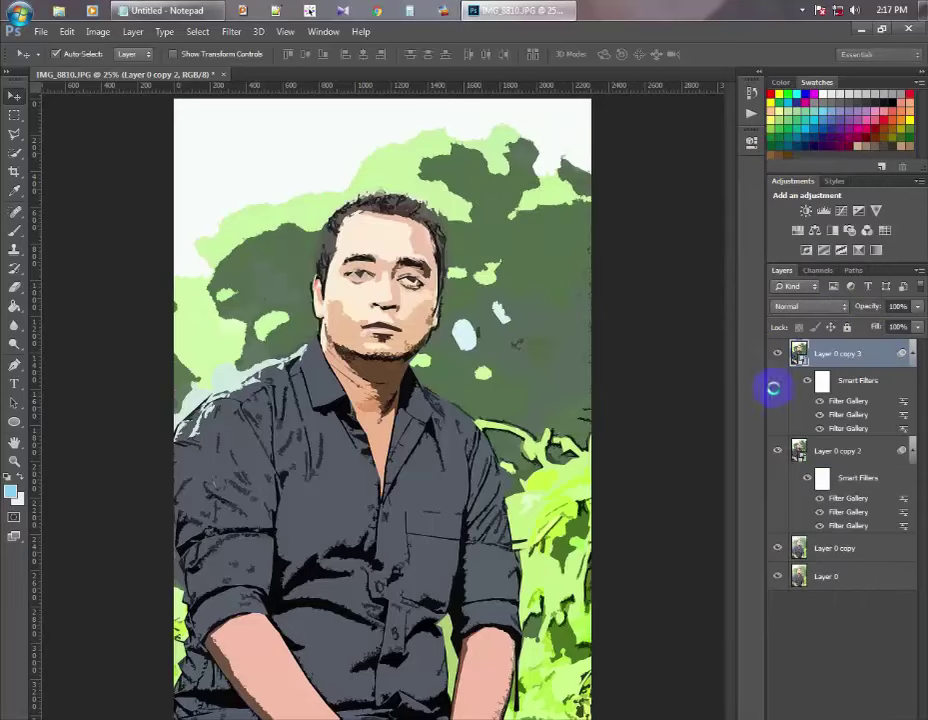
Step: Hide Layer 0 copy 2 and Layer 0 copy, then rasterize Layer 0 copy 3
left_click(777, 450)
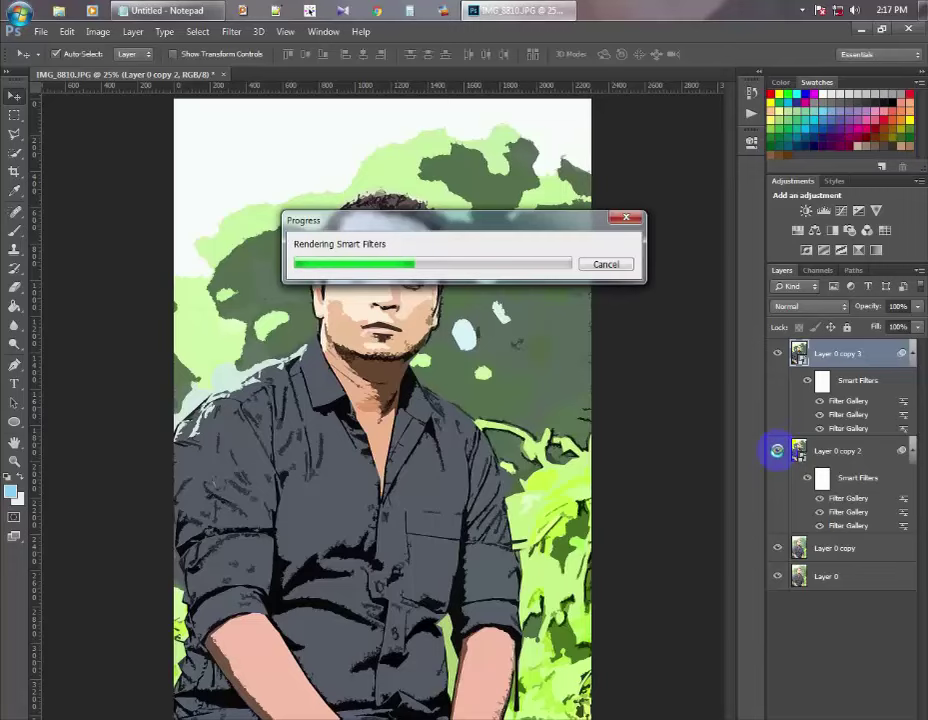
left_click(777, 451)
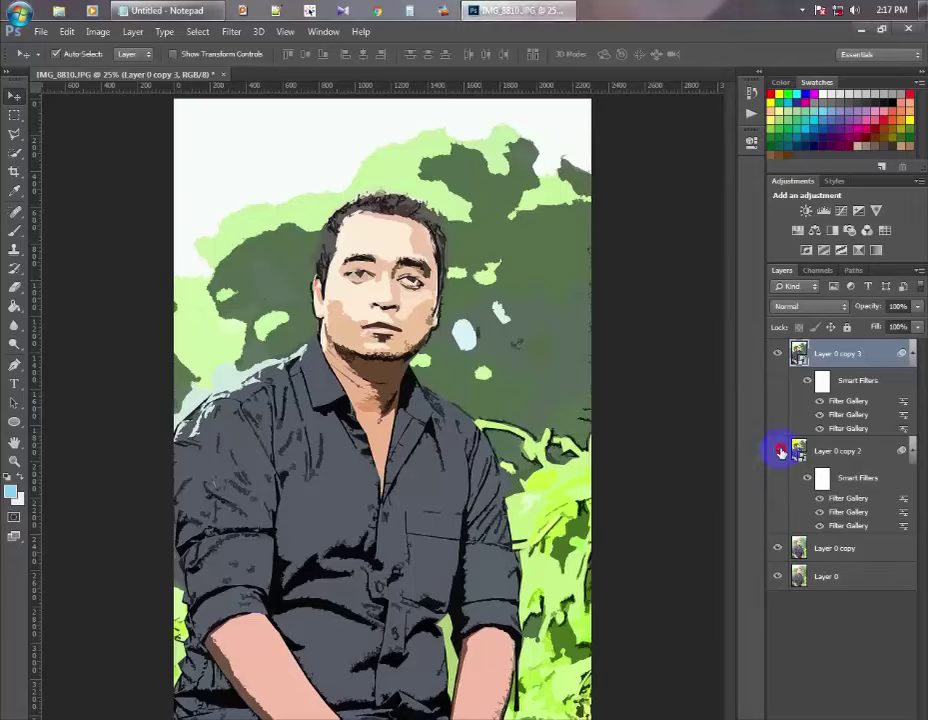
left_click(776, 549)
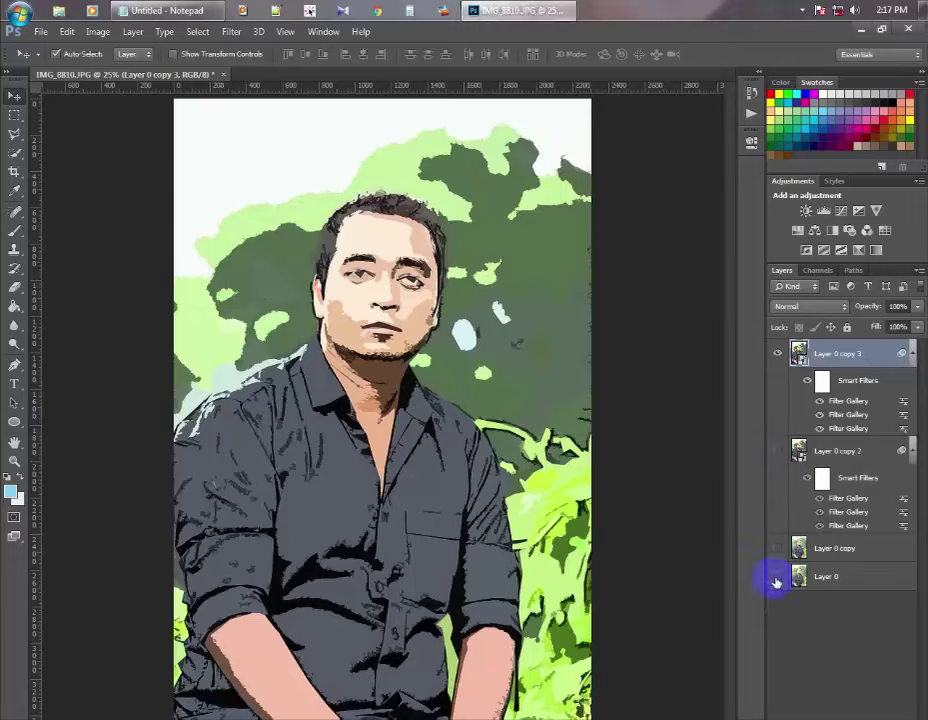
right_click(870, 356)
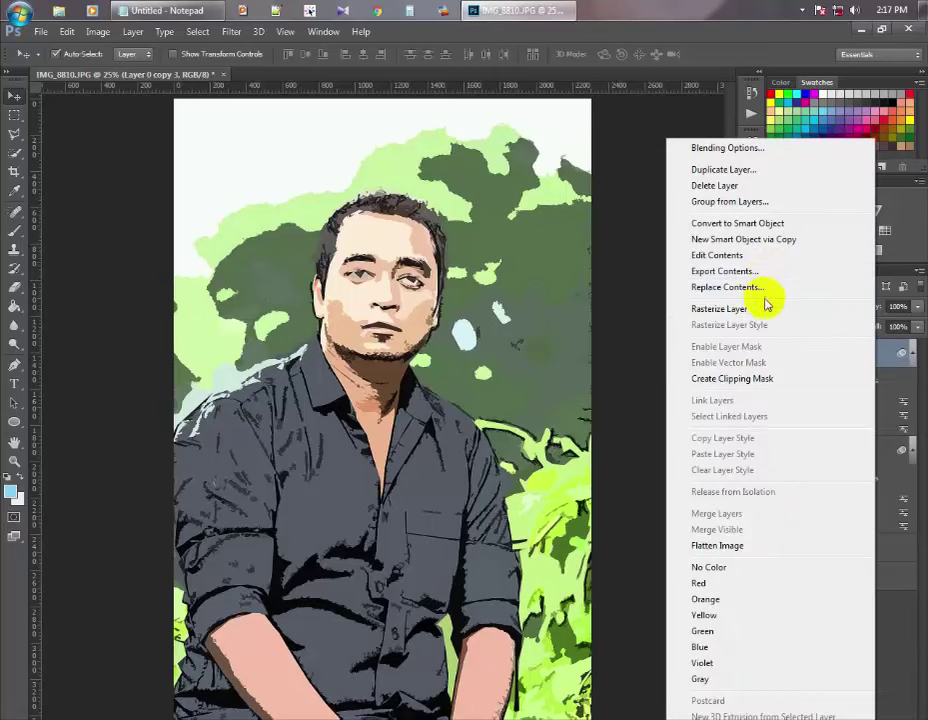
left_click(721, 311)
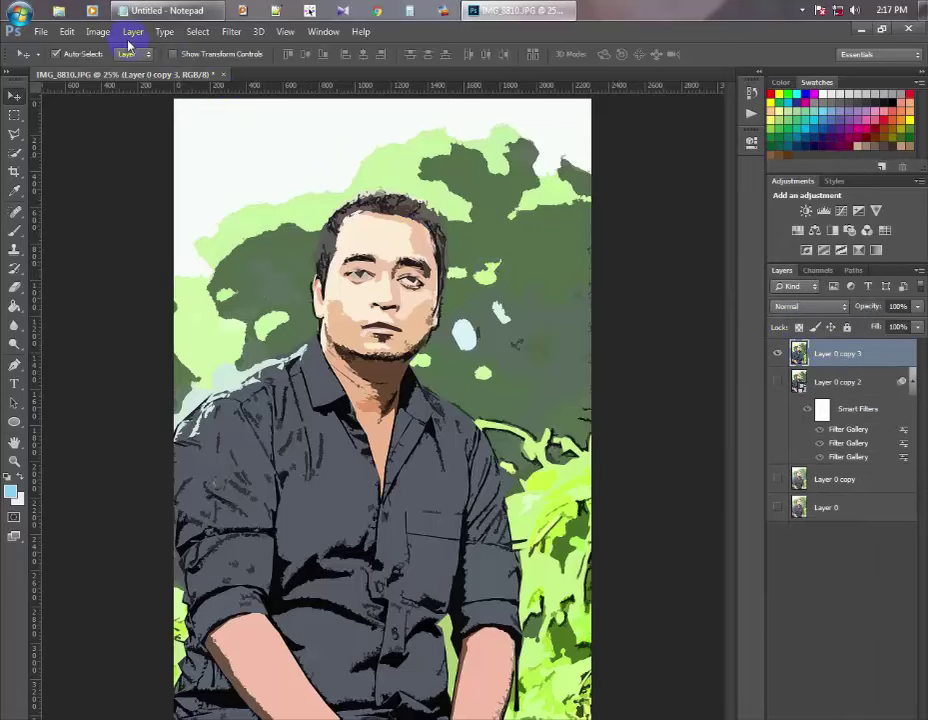
Step: Apply Hue/Saturation to Layer 0 copy 3 with Hue +36, Saturation -43, Lightness +7
left_click(97, 31)
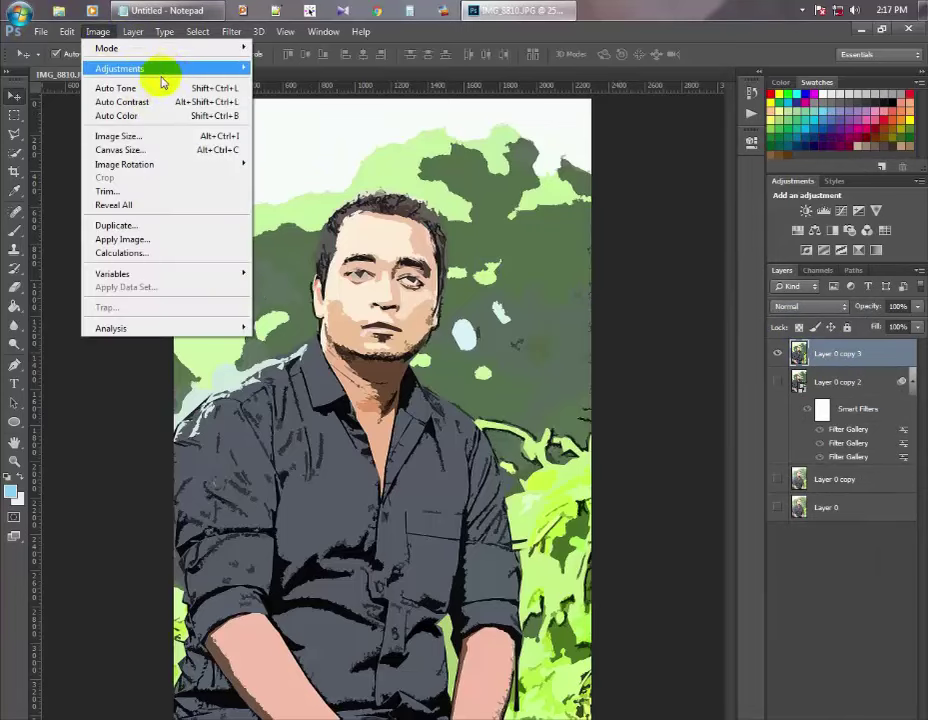
mouse_move(120, 68)
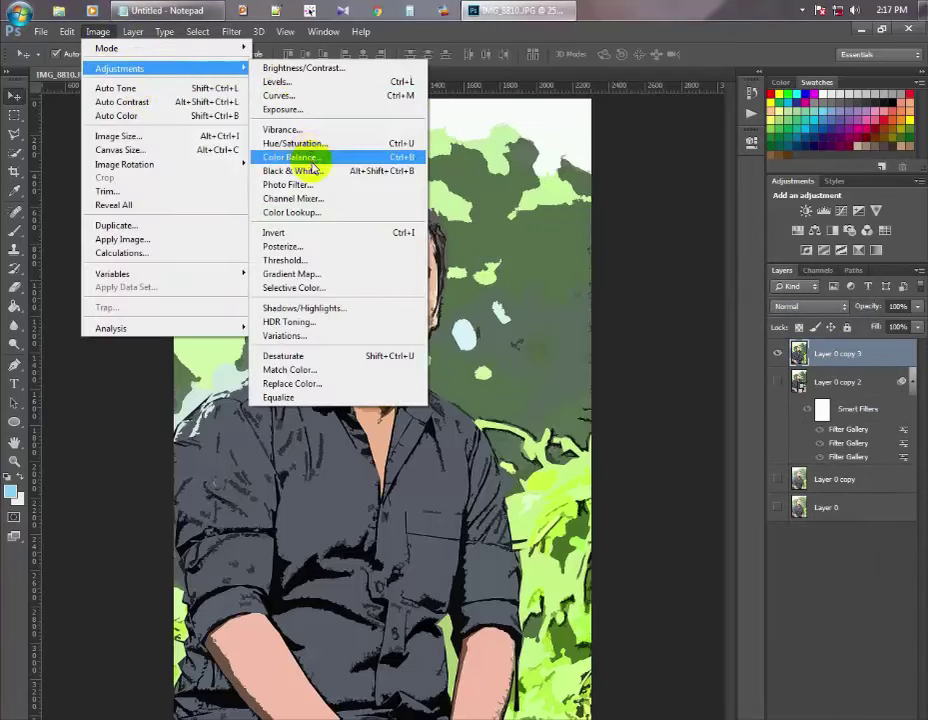
left_click(310, 143)
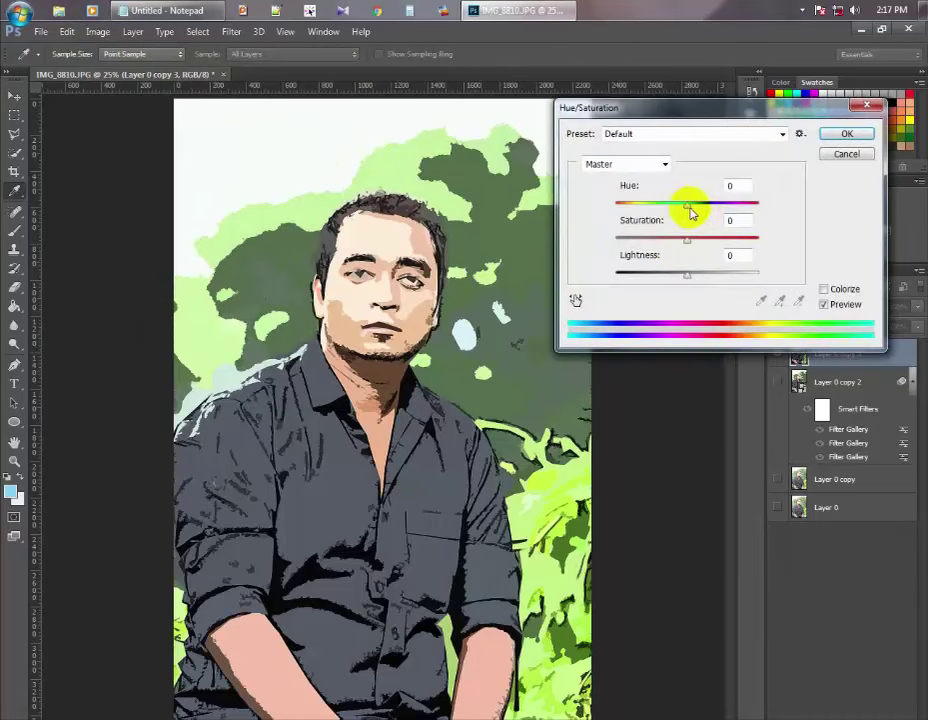
mouse_move(687, 207)
left_mouse_down()
mouse_move(699, 207)
mouse_move(672, 244)
mouse_move(696, 278)
mouse_move(685, 277)
left_mouse_up()
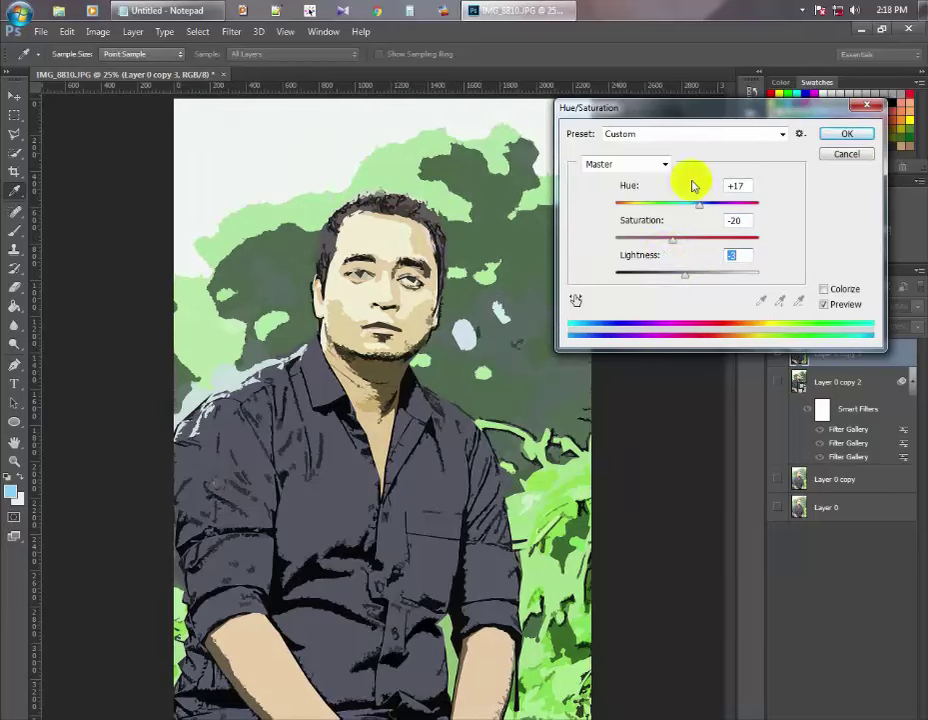
left_click_drag(699, 208, 711, 200)
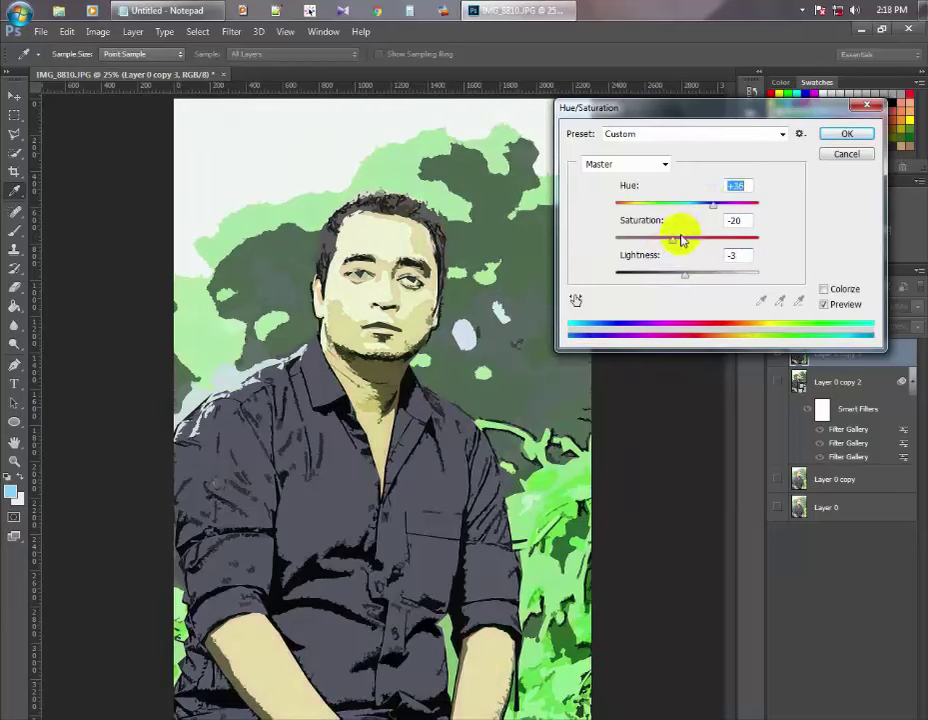
left_click_drag(675, 241, 656, 242)
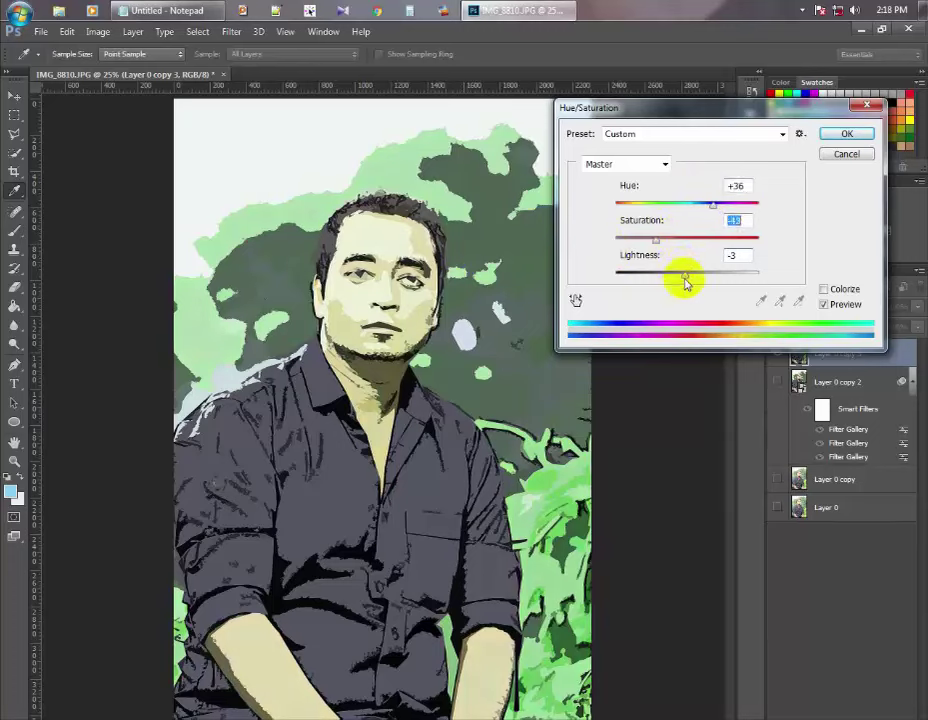
mouse_move(684, 277)
left_mouse_down()
mouse_move(695, 276)
mouse_move(672, 279)
mouse_move(691, 274)
left_mouse_up()
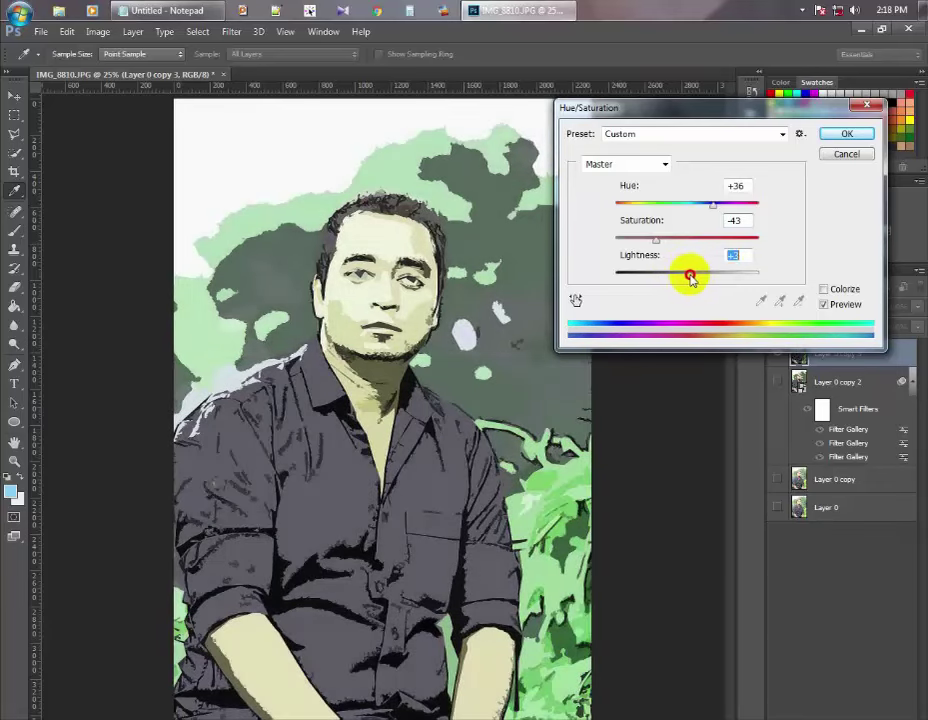
left_click(845, 134)
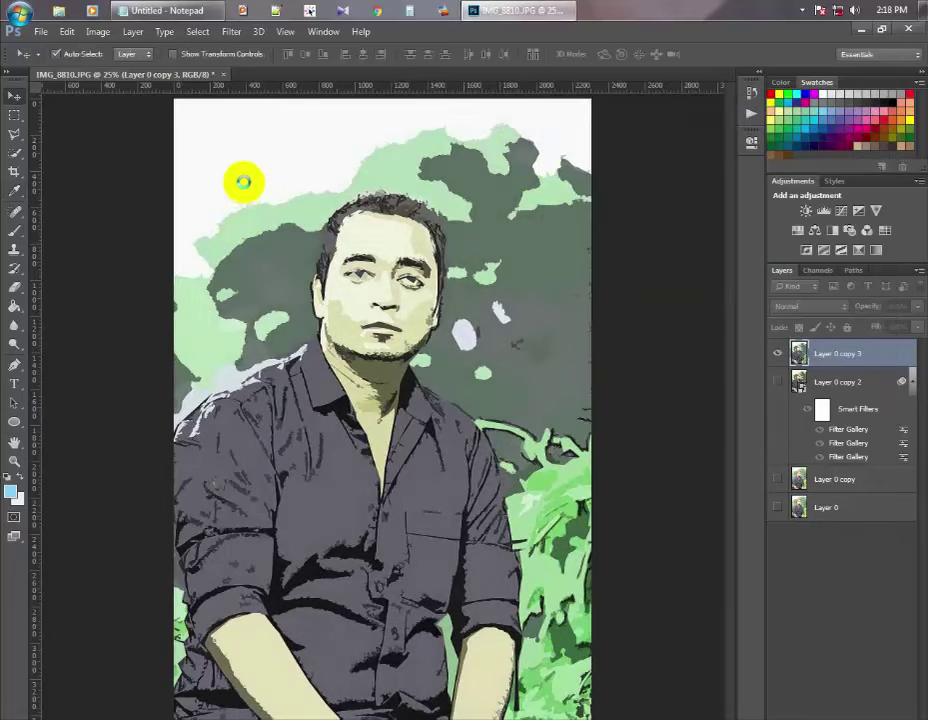
Step: Add the line 'final image done thanks for watching' to the Notepad notes, then return to Photoshop
left_click(172, 10)
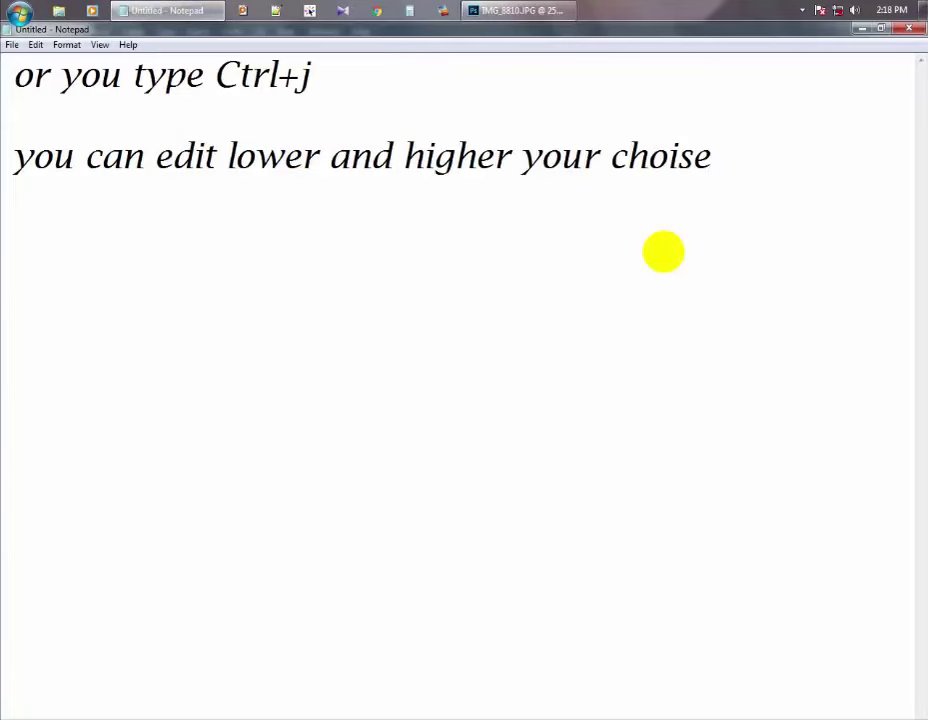
type("final")
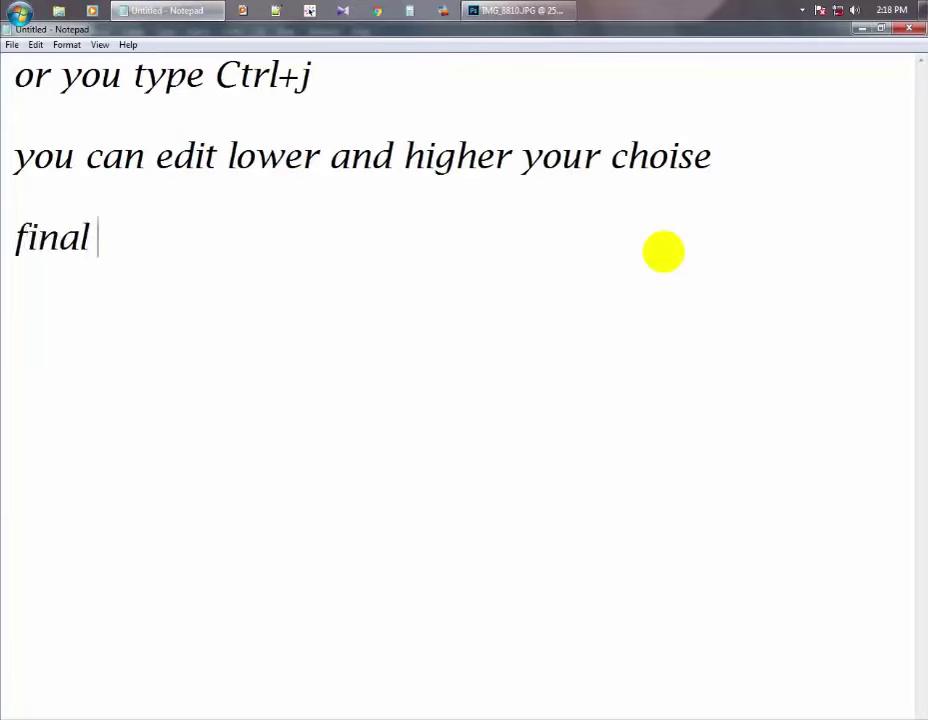
type("image ")
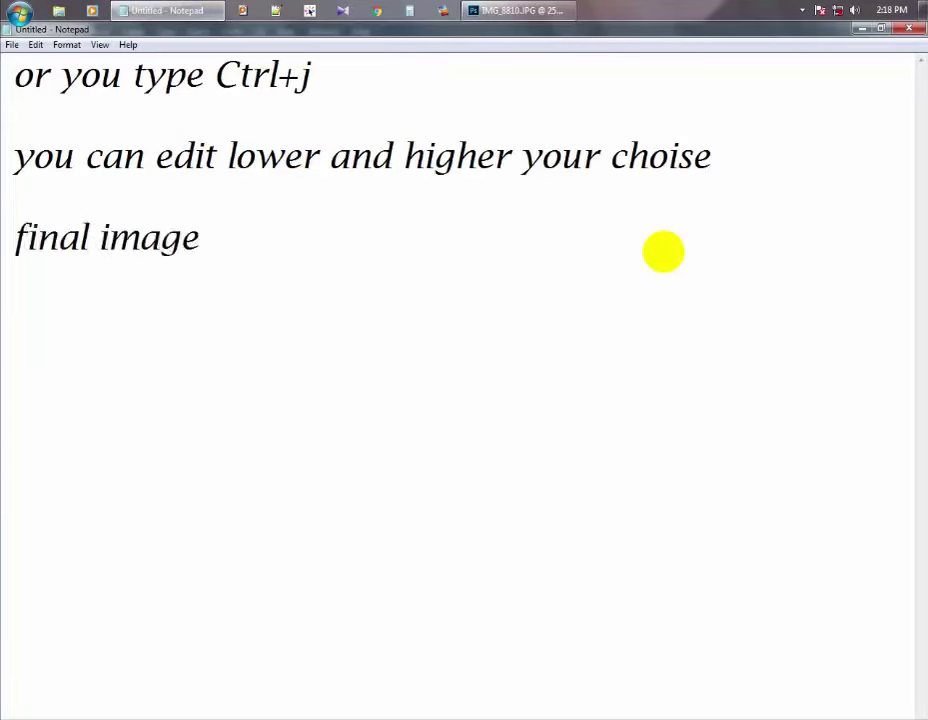
type("eo")
key("BackSpace")
key("BackSpace")
type("d")
type("one tha")
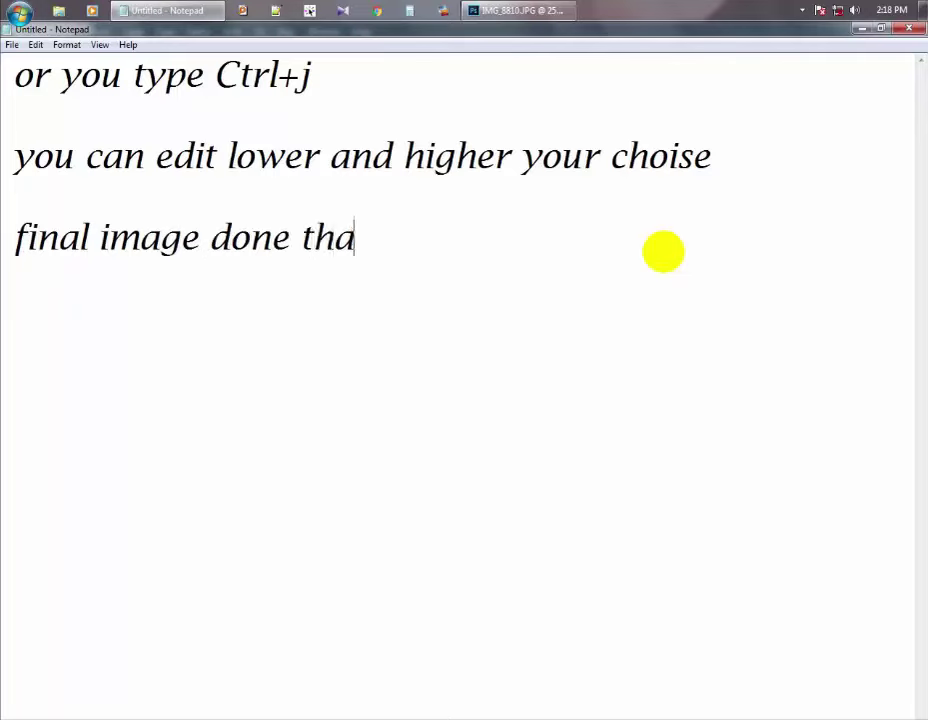
type("nks fo")
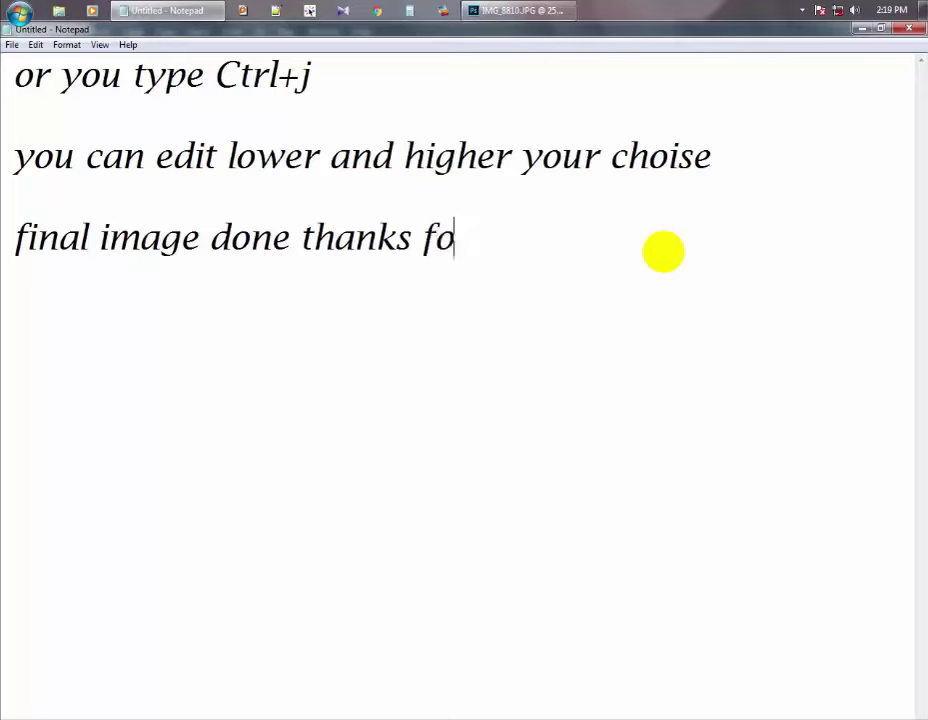
type("r watch")
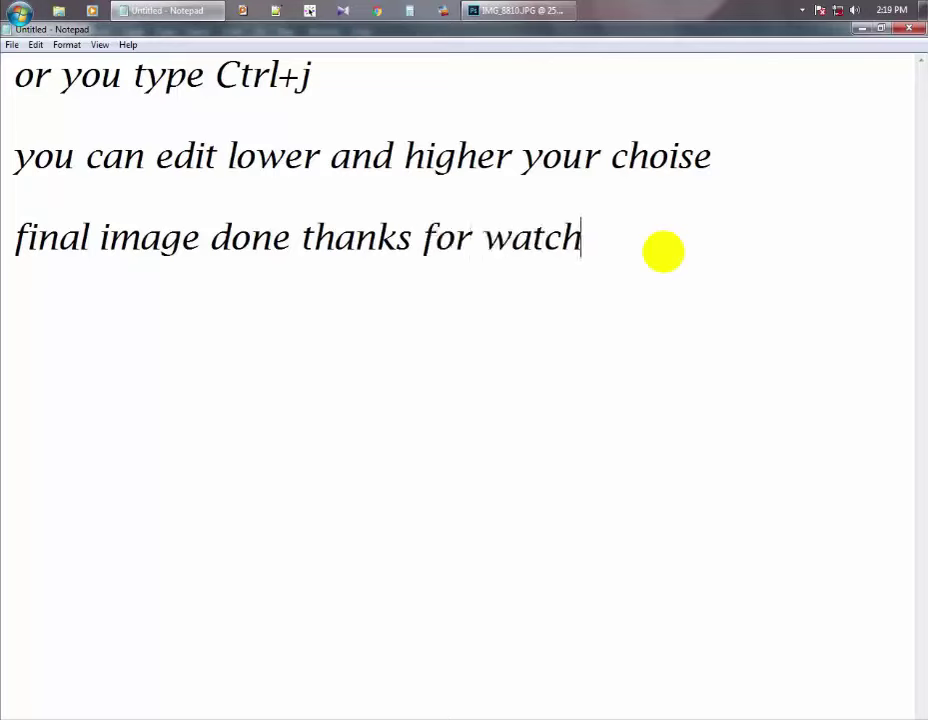
type("im")
key("BackSpace")
type("ng.......")
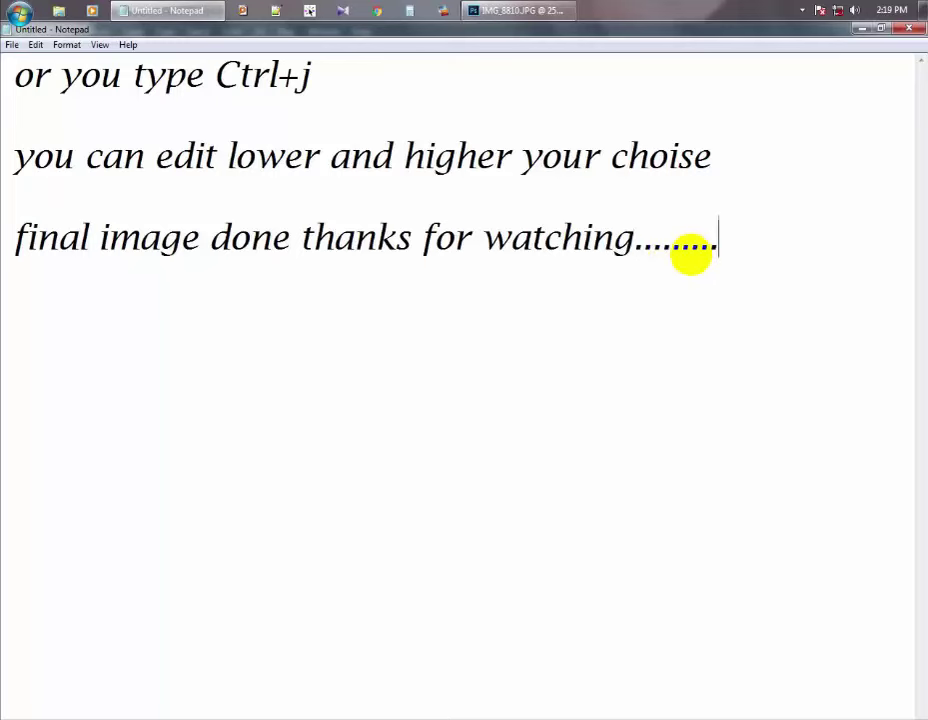
type(".............")
left_click(534, 10)
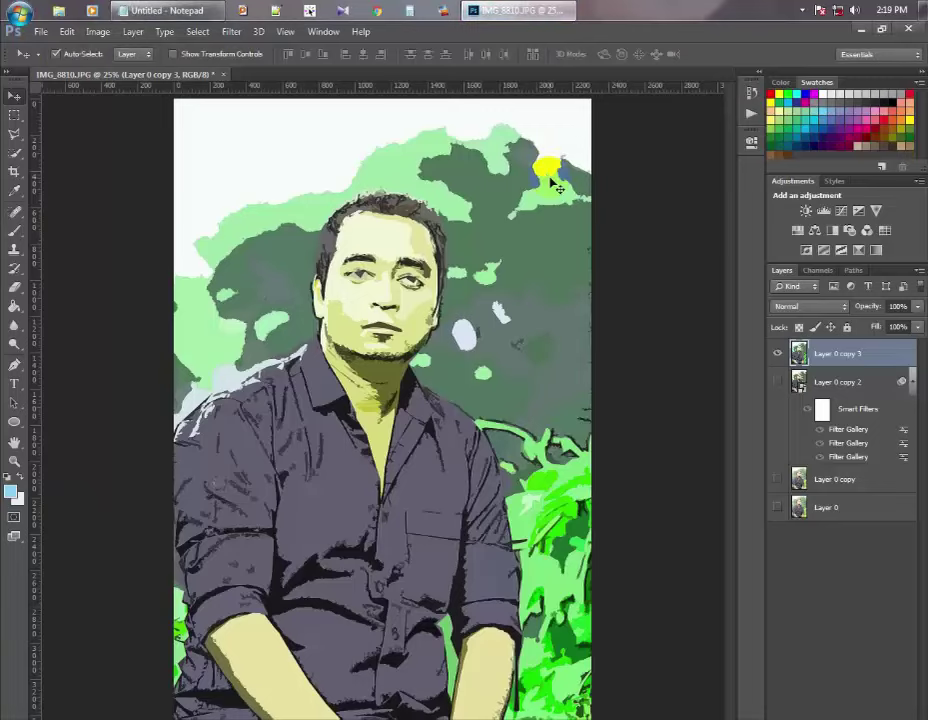